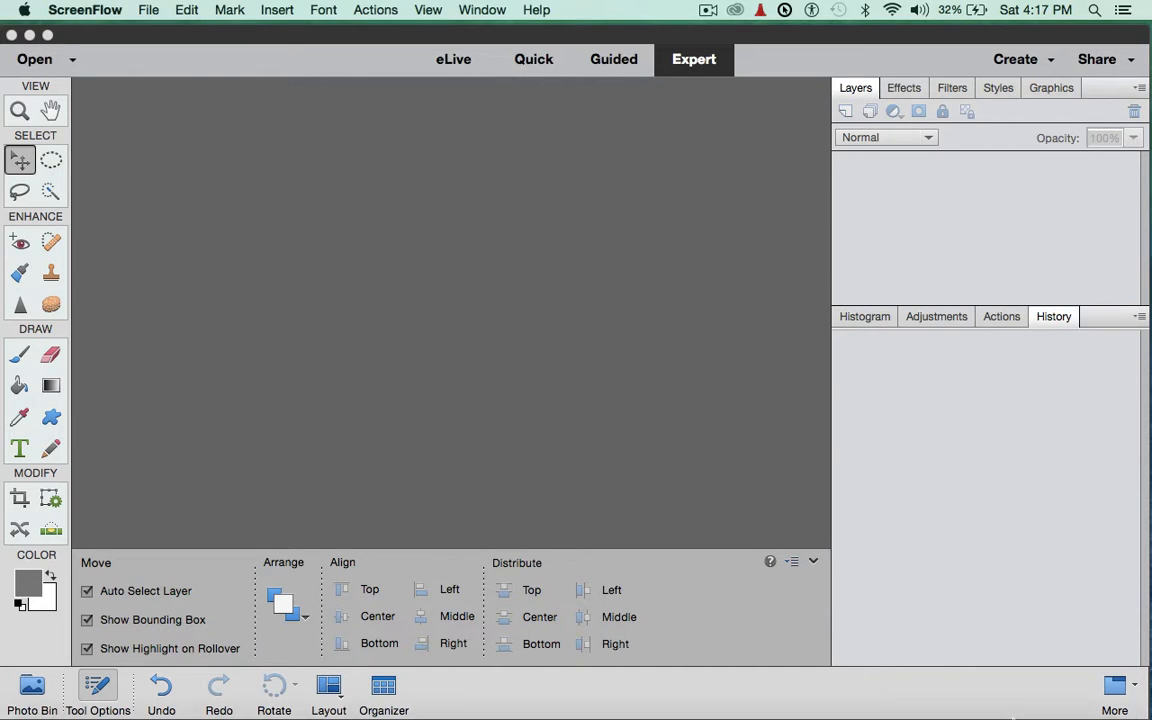
Step: Start a new blank document with its dimensions in pixels and transparent background contents
left_click(1010, 706)
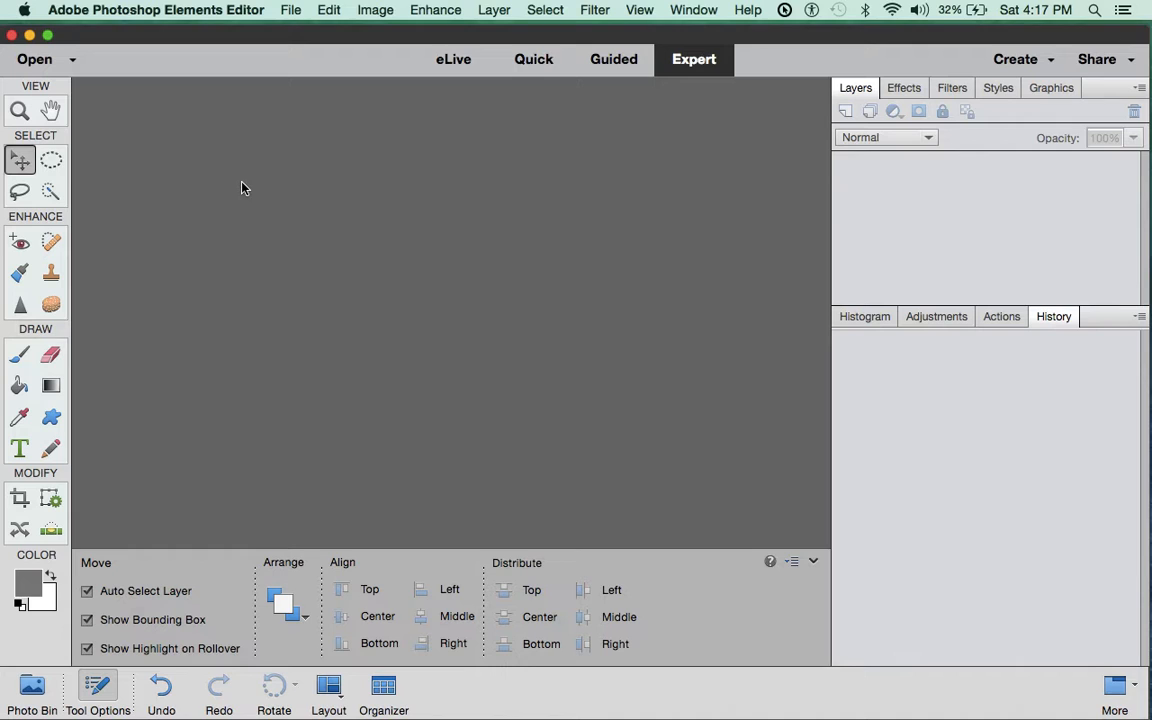
left_click(291, 10)
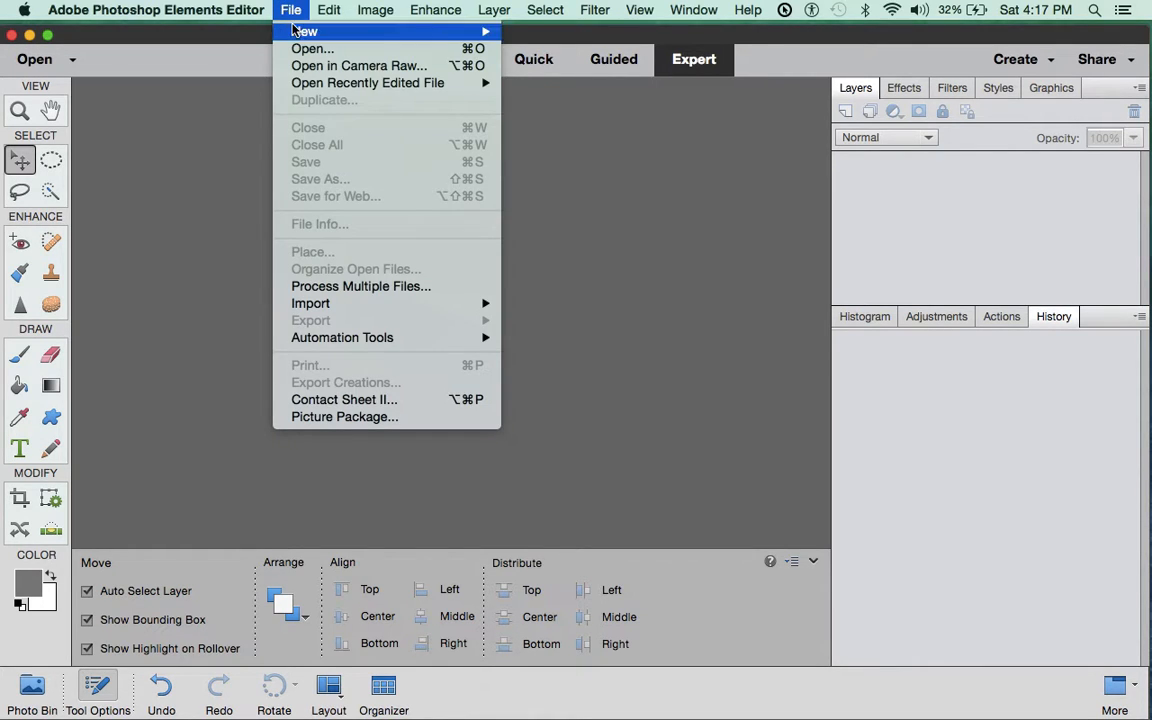
mouse_move(300, 31)
left_click(553, 37)
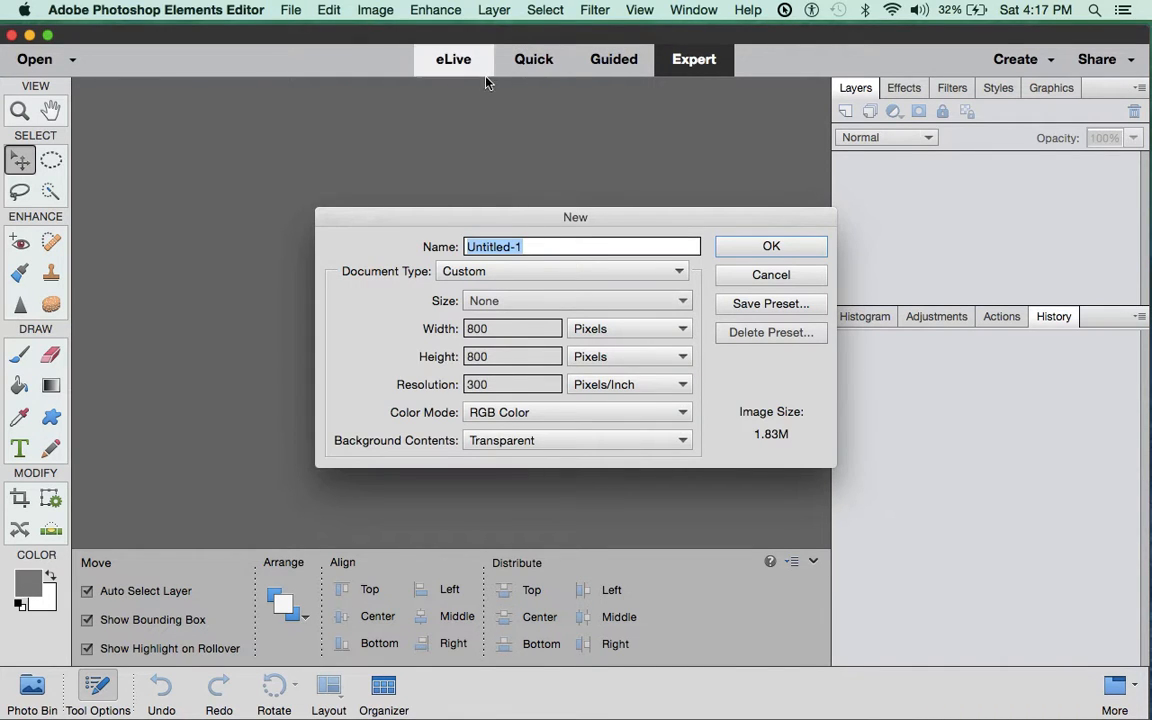
left_click_drag(468, 216, 350, 145)
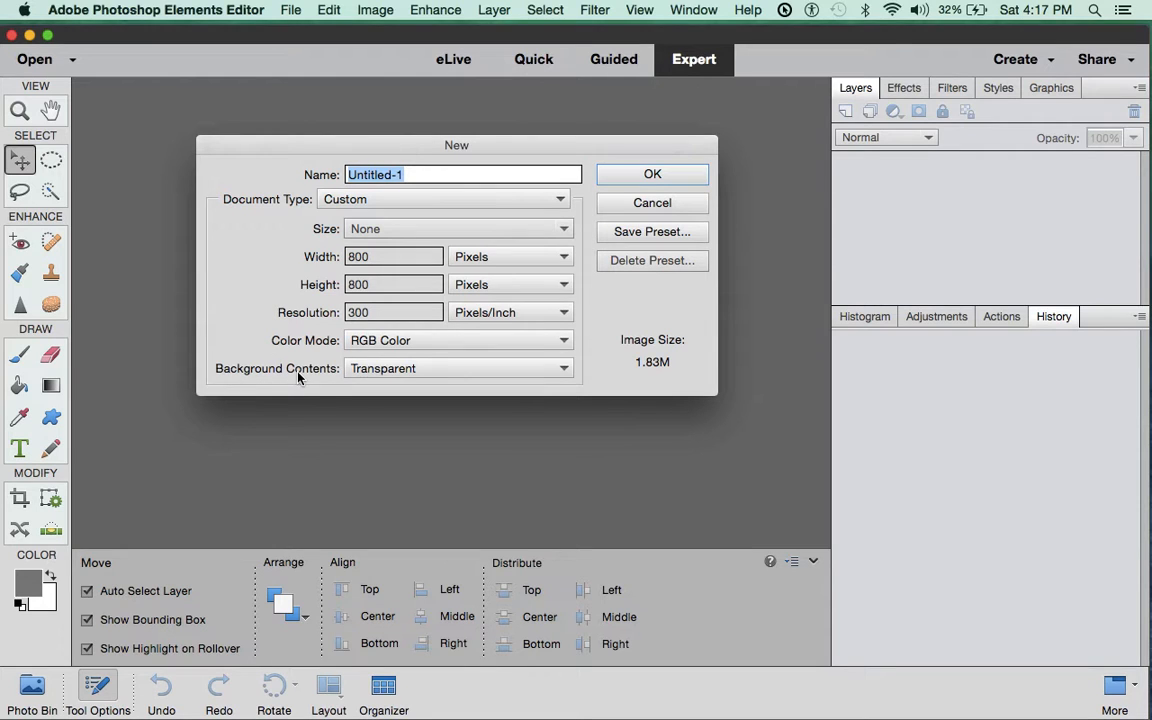
left_click(564, 371)
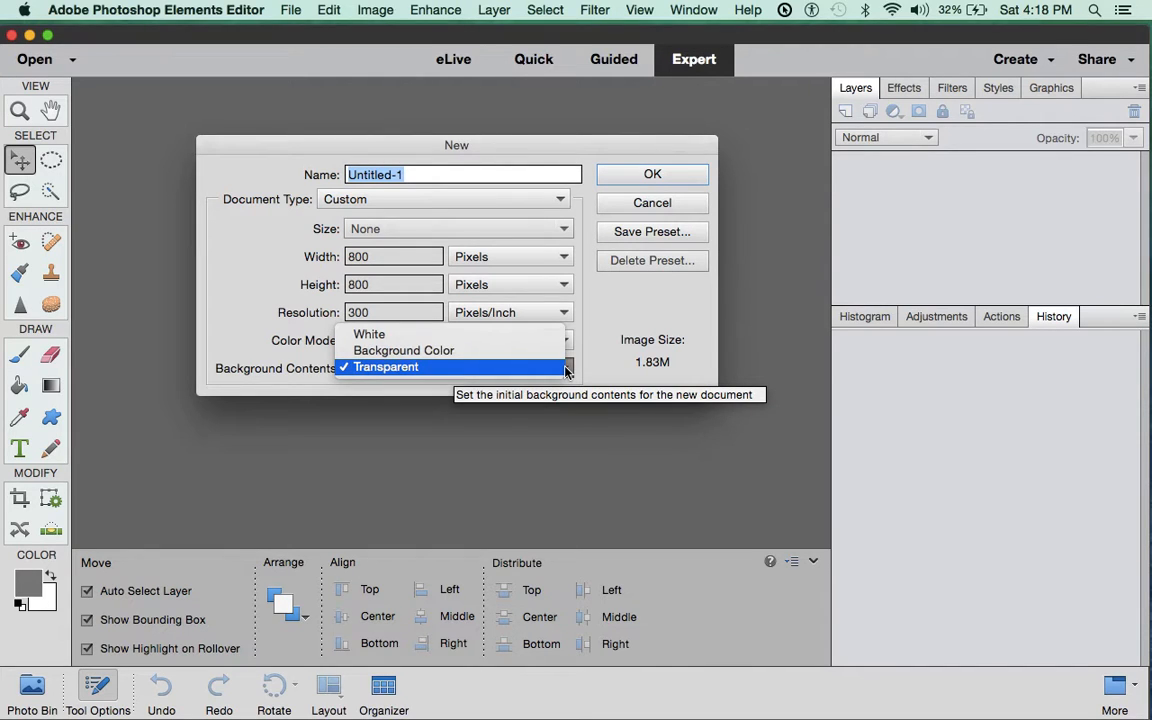
left_click(564, 369)
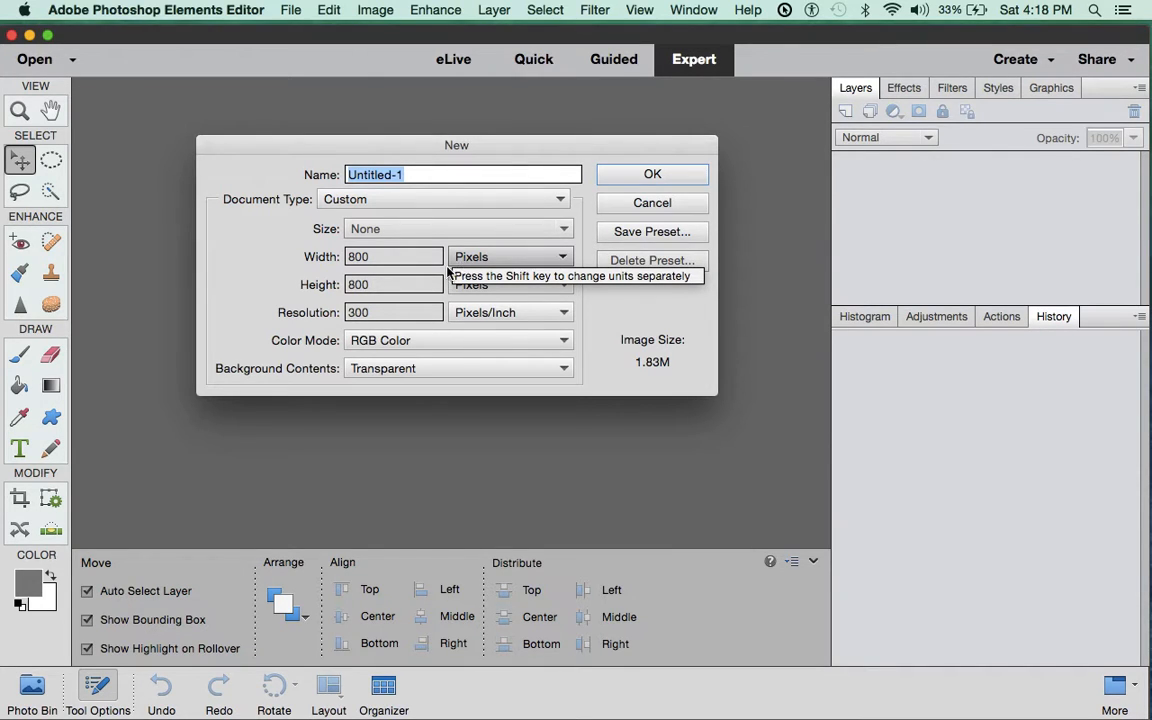
left_click(562, 258)
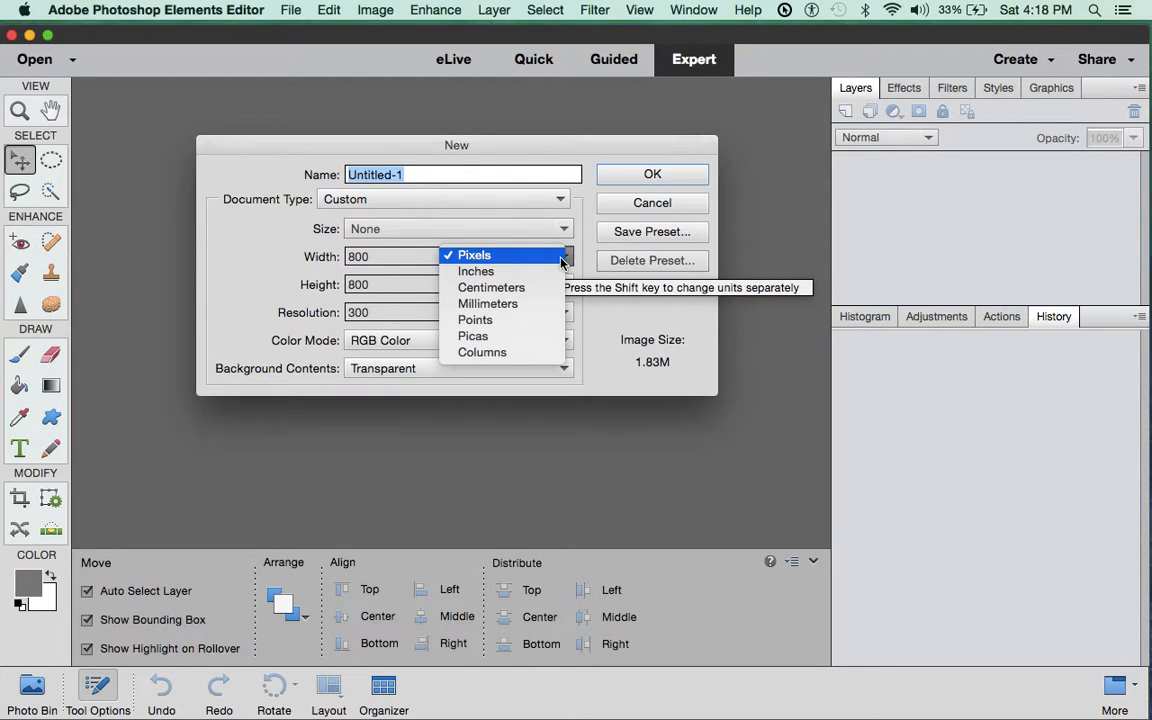
left_click(562, 256)
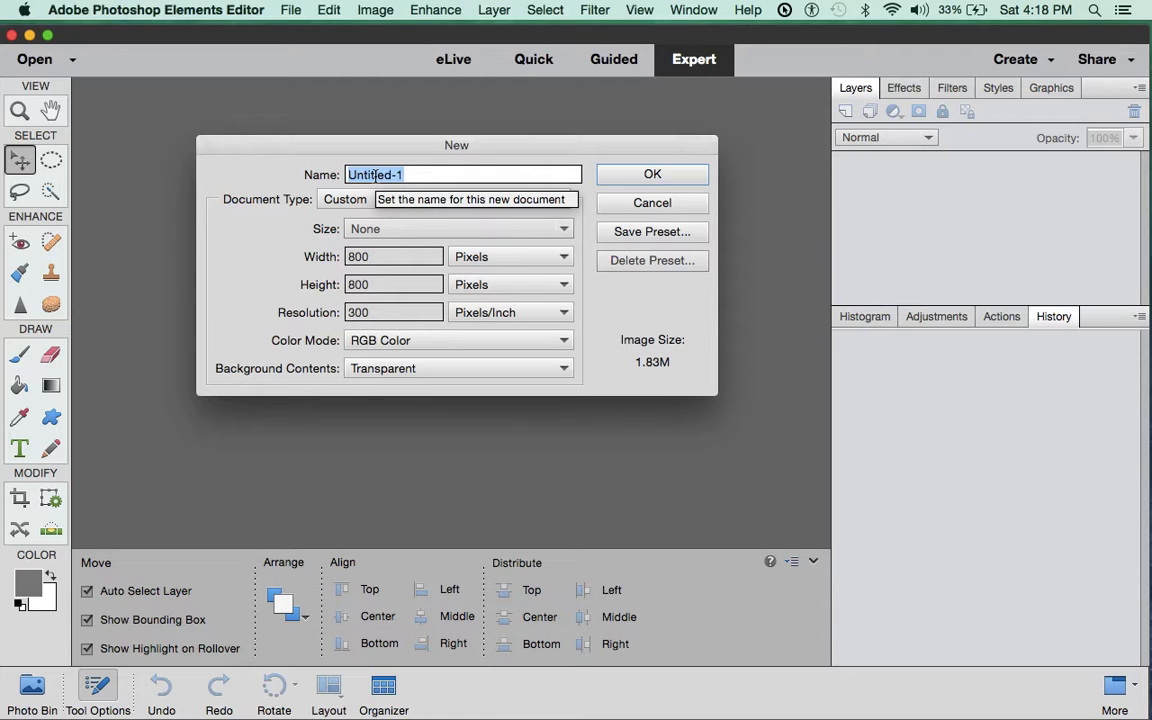
Step: Name the document with the owner's surname followed by "copyright" and create it at 800 x 800 pixels, 300 pixels/inch
type("Fro")
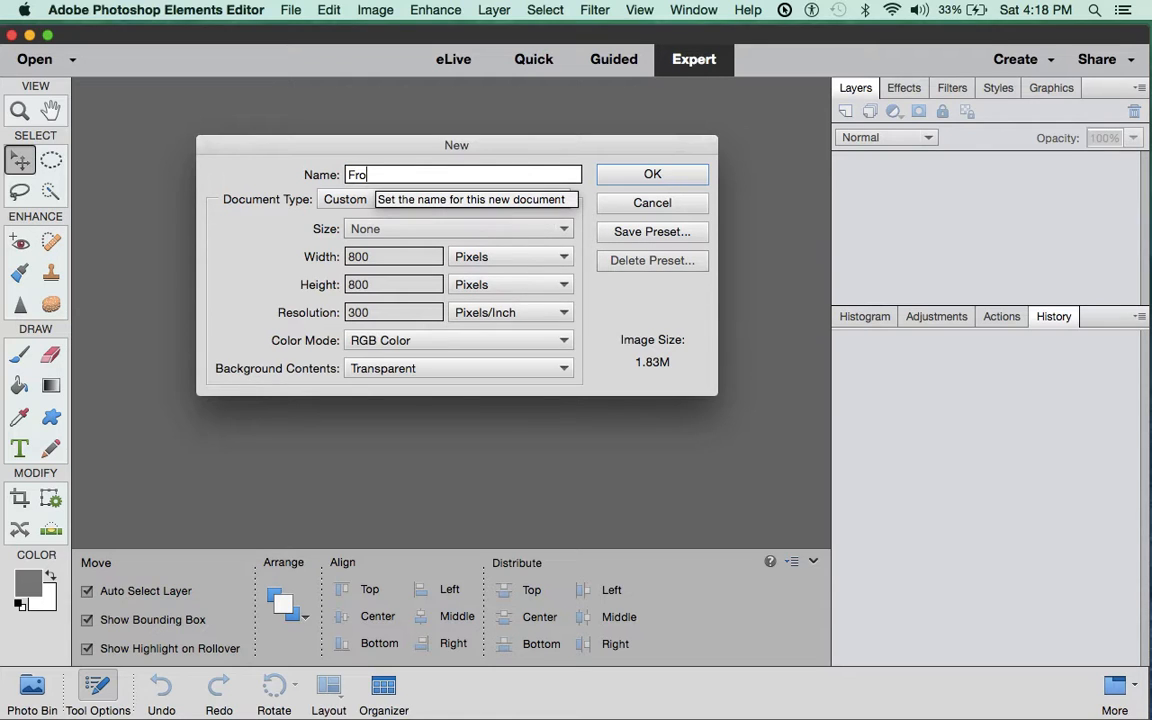
type("st coyright")
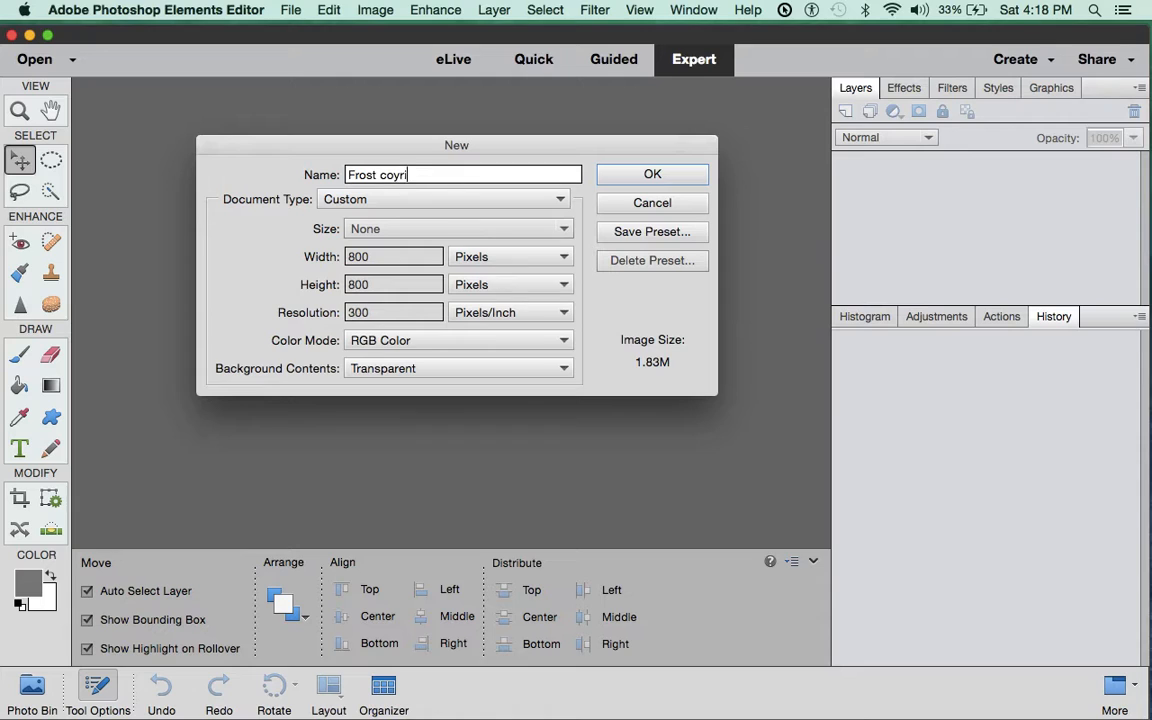
key("BackSpace")
key("BackSpace")
key("BackSpace")
key("BackSpace")
key("BackSpace")
key("BackSpace")
type("pyright")
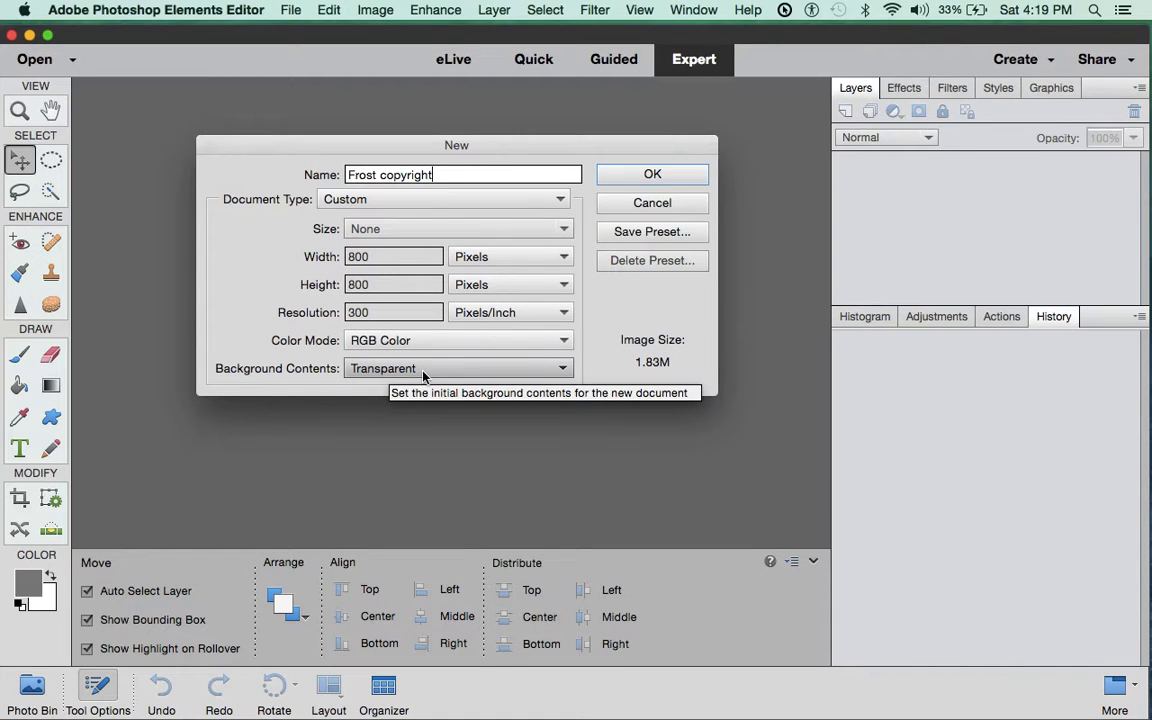
left_click(653, 176)
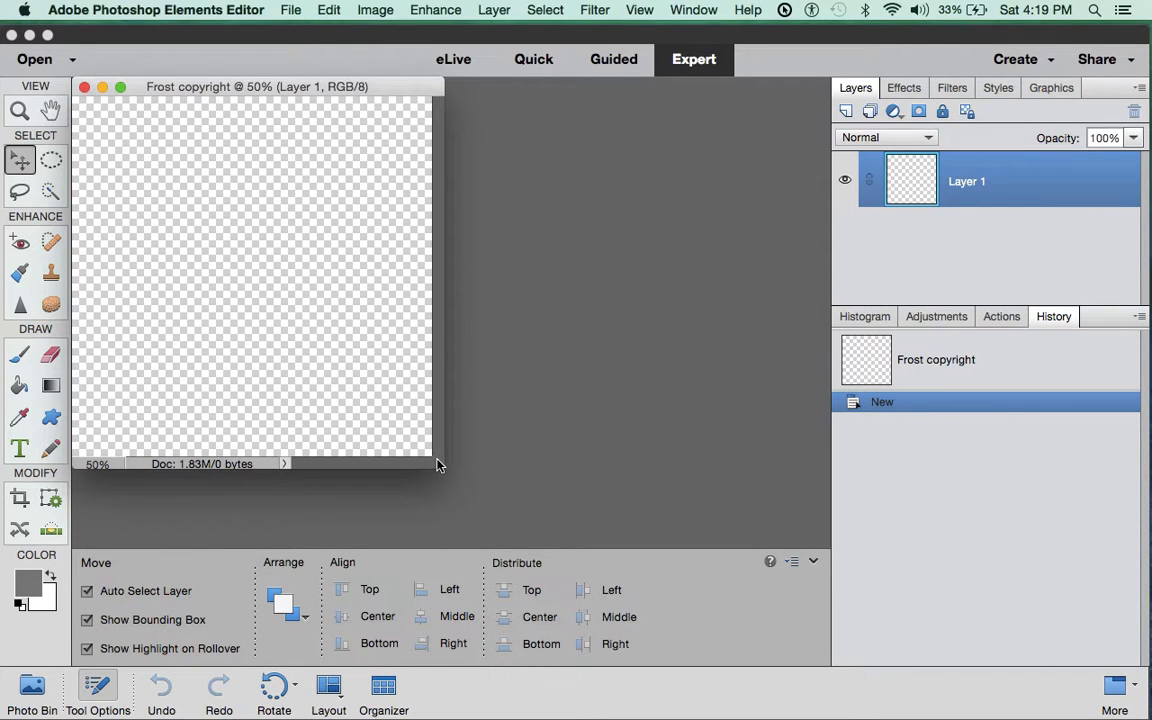
Step: Draw a small copyright symbol from the Symbols custom shapes in the upper-left area of the canvas
left_click_drag(437, 466, 582, 501)
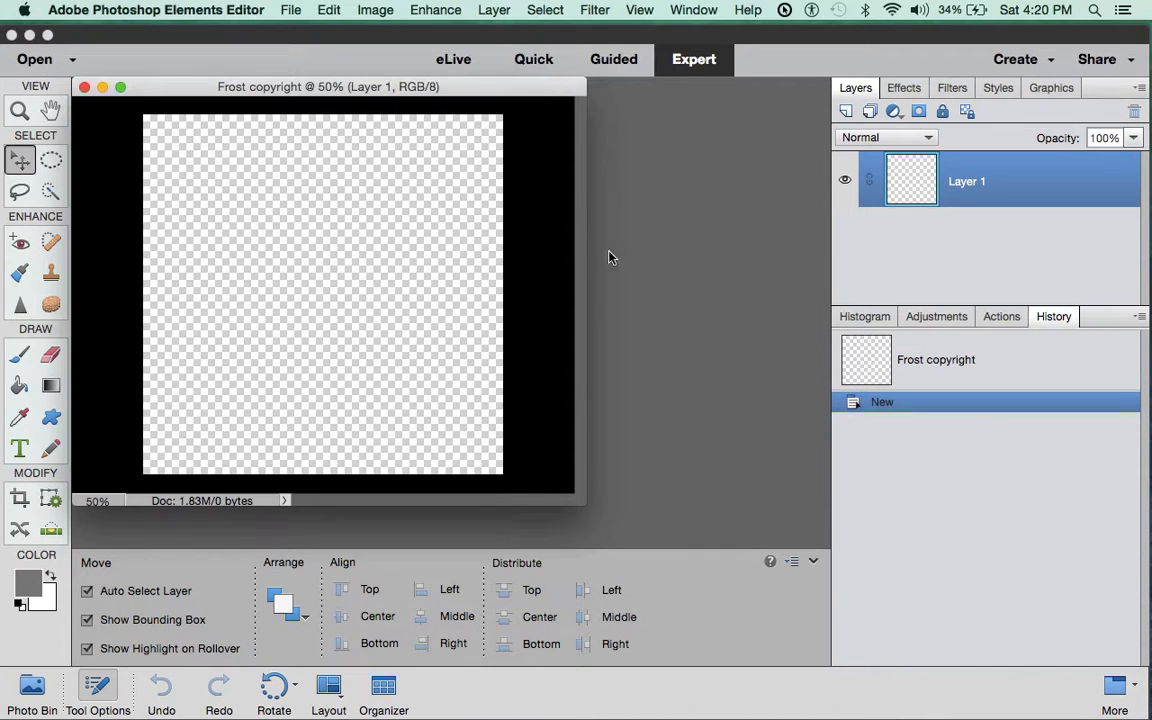
left_click(52, 419)
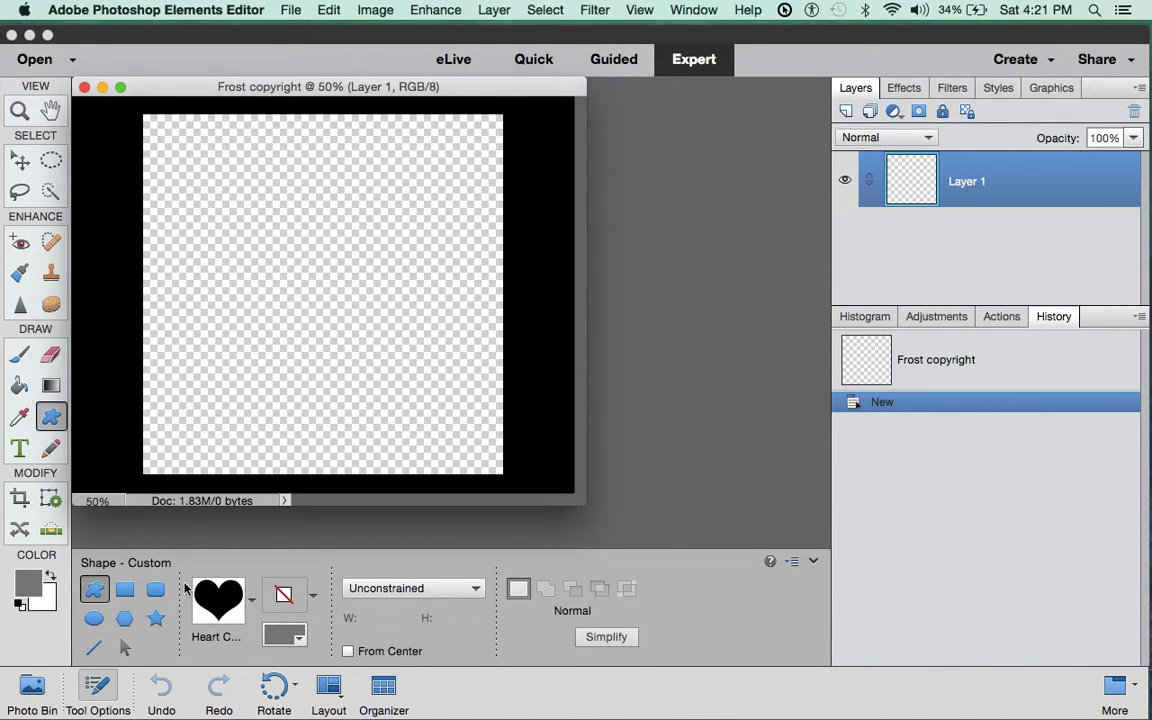
left_click(252, 600)
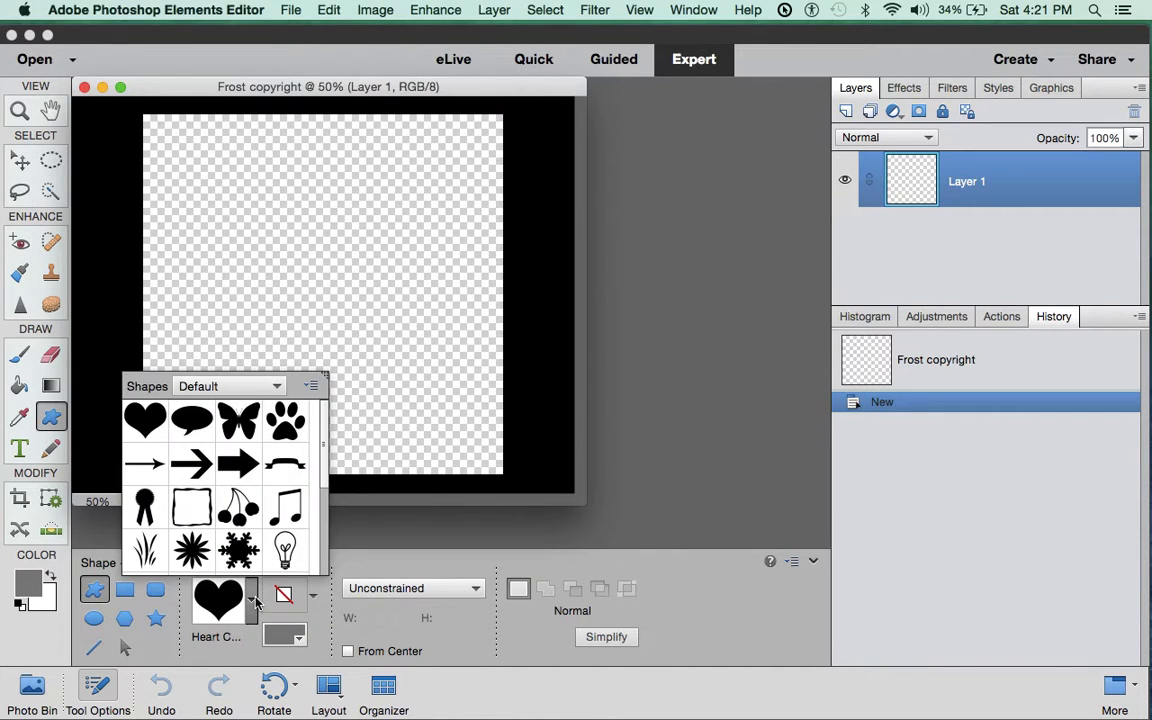
left_click(275, 386)
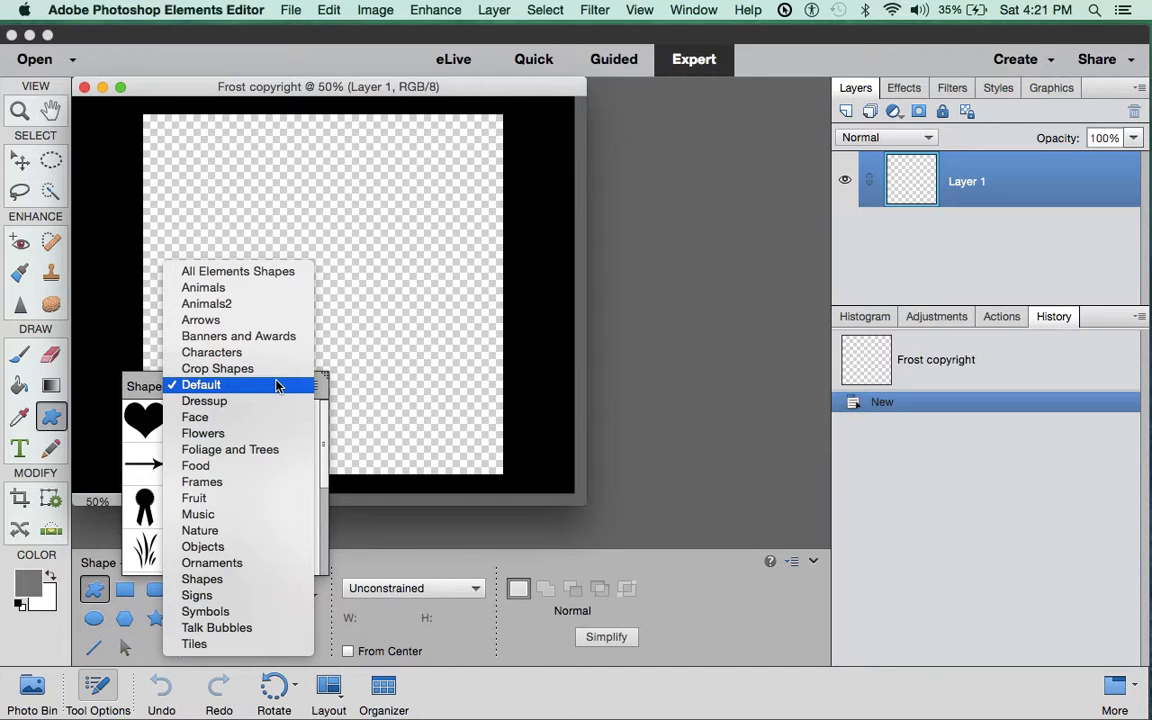
left_click(222, 619)
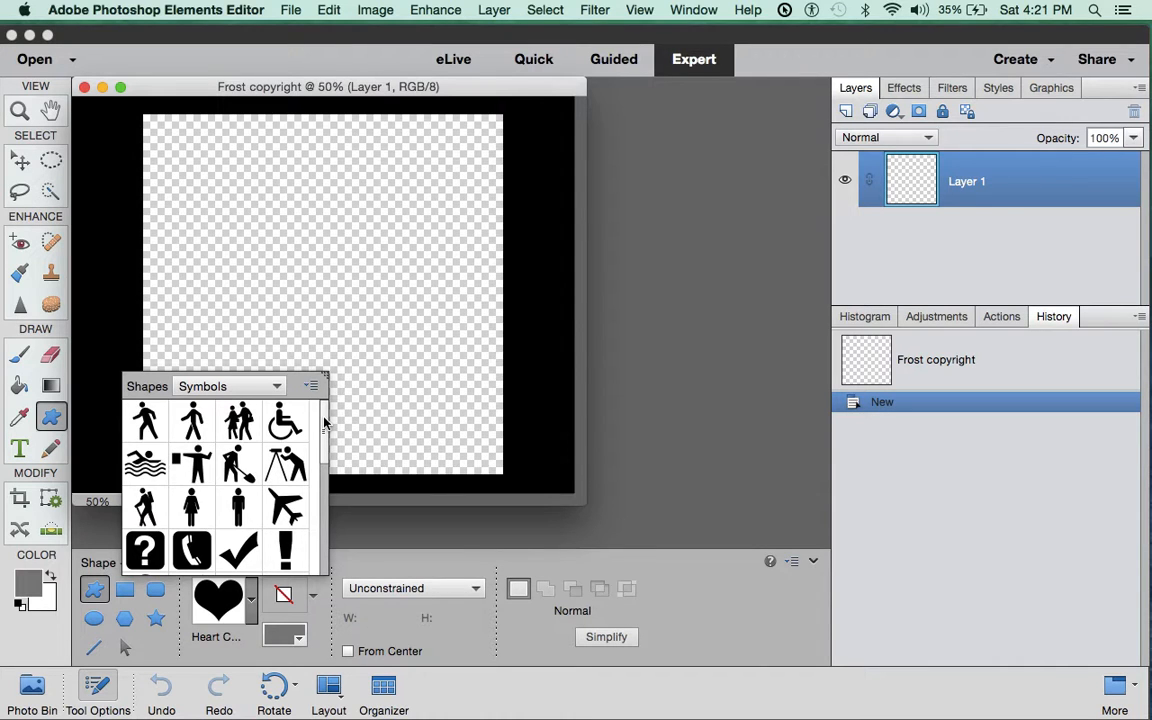
scroll(330, 452, "down", 2)
left_click_drag(329, 452, 328, 538)
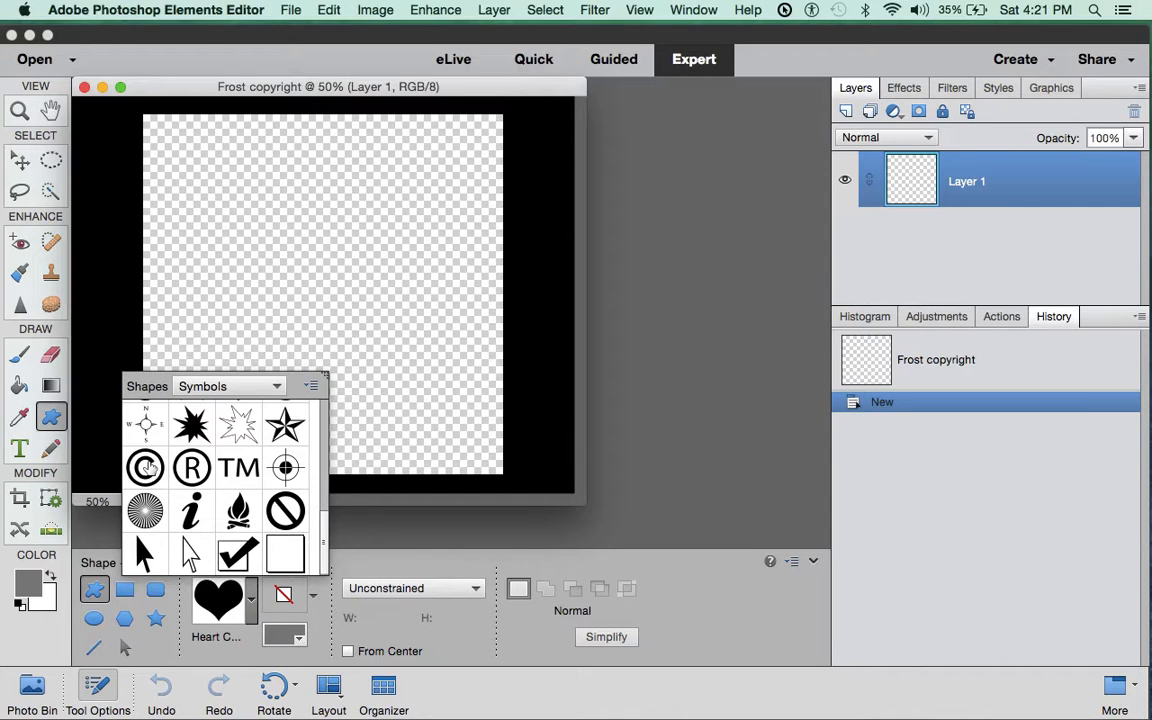
left_click(145, 463)
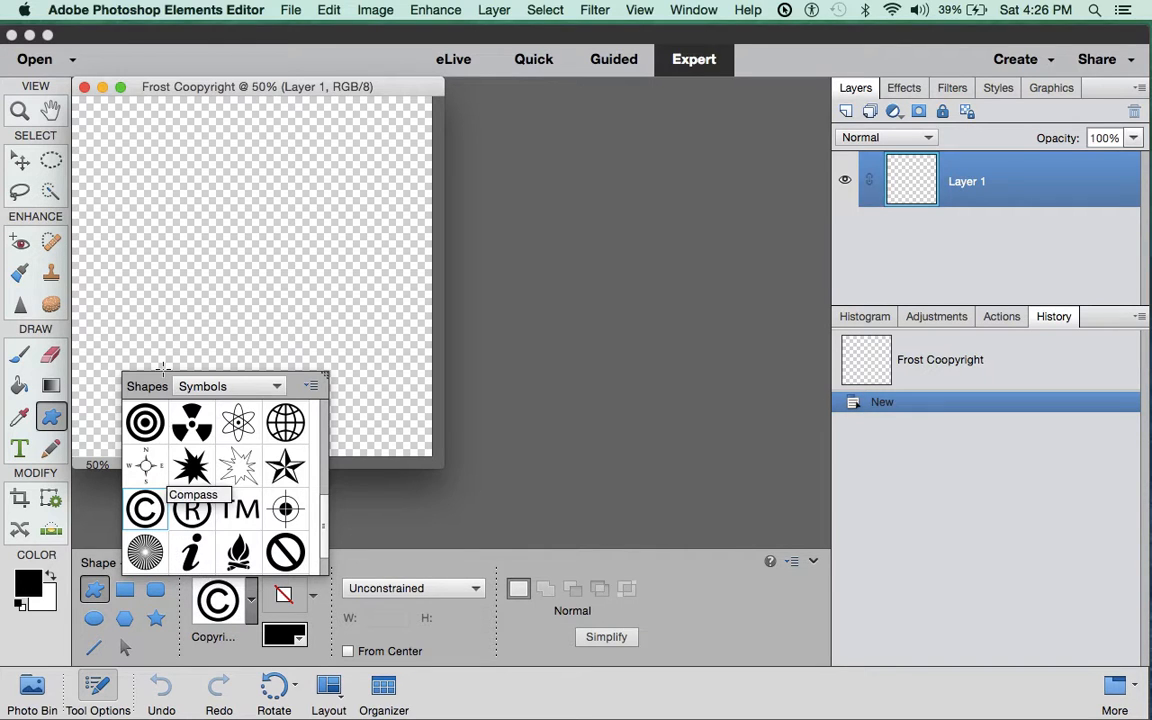
left_click(132, 140)
left_click_drag(132, 140, 167, 172)
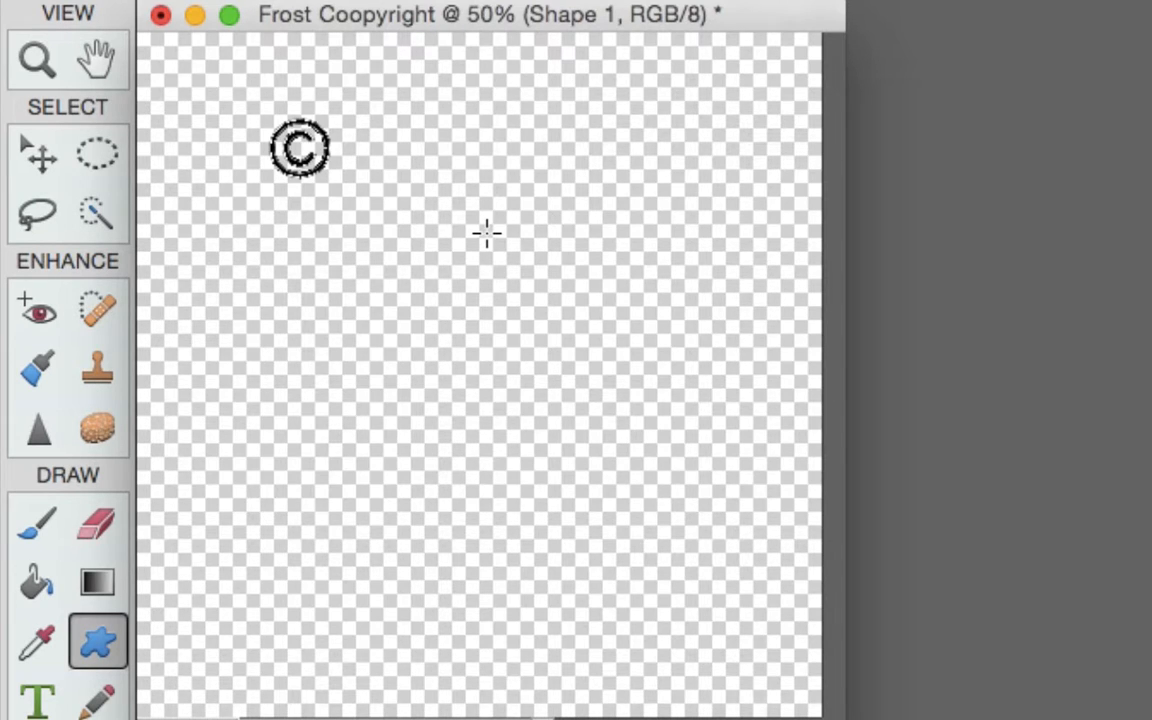
Step: Add a text line in Arial Black Regular near the canvas centre with 2017 followed directly by the owner's name
left_click(36, 698)
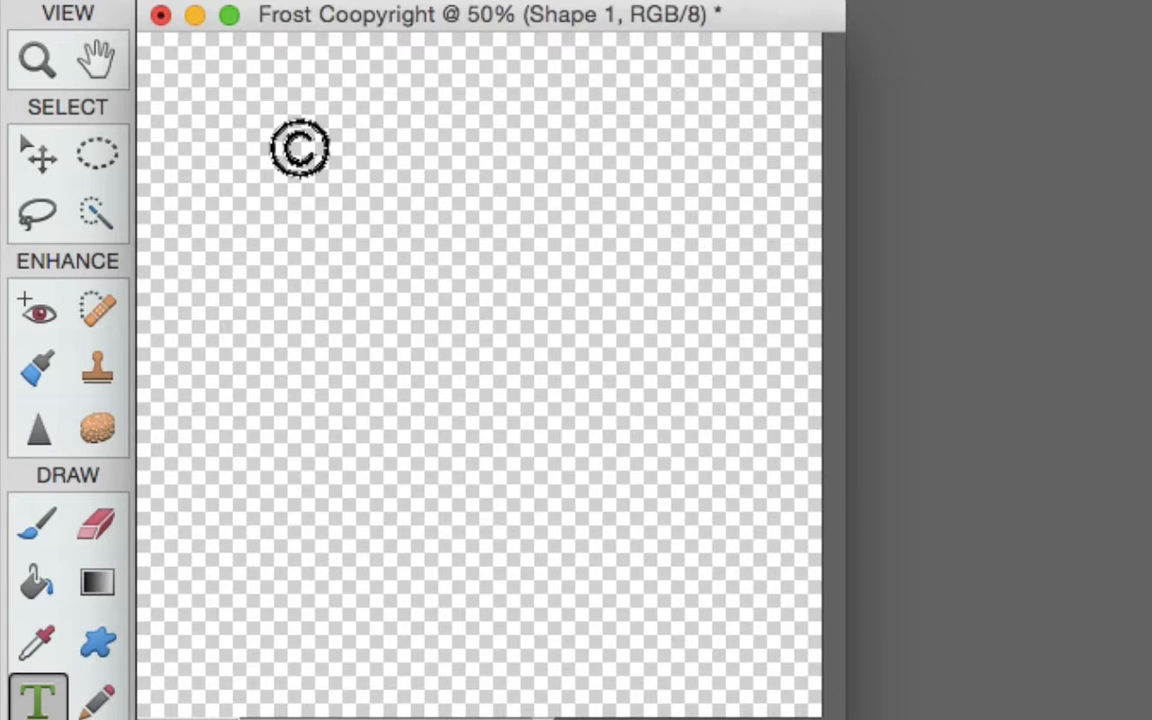
left_click(700, 717)
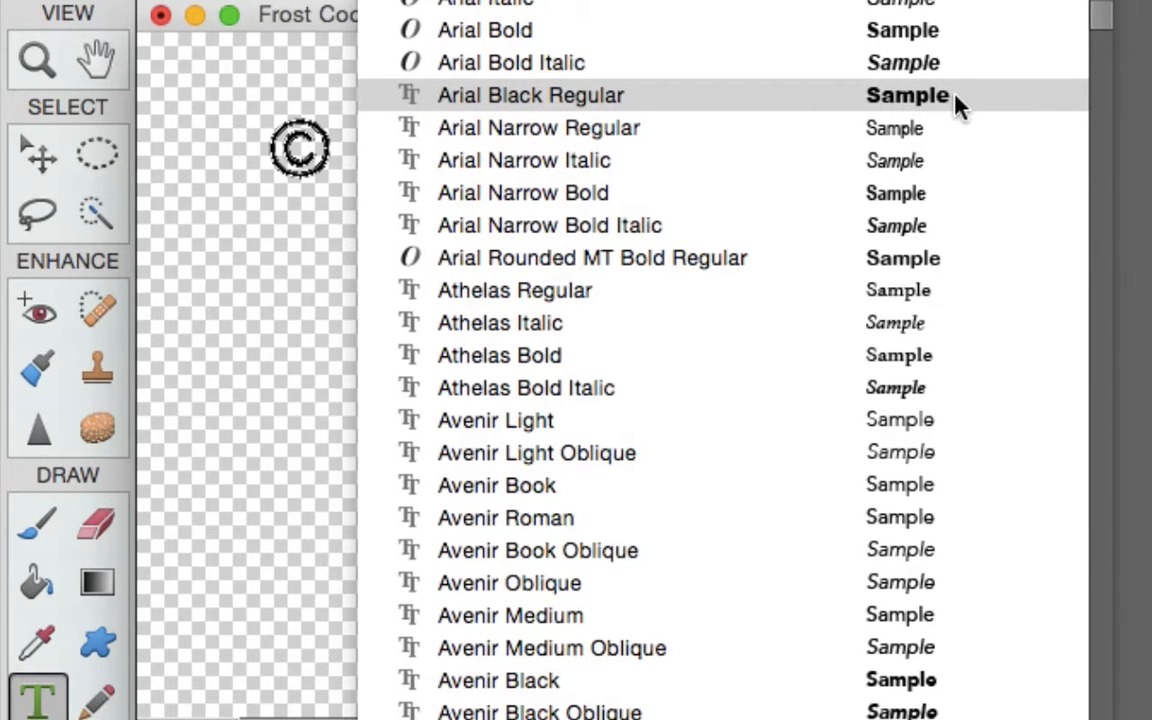
left_click(520, 100)
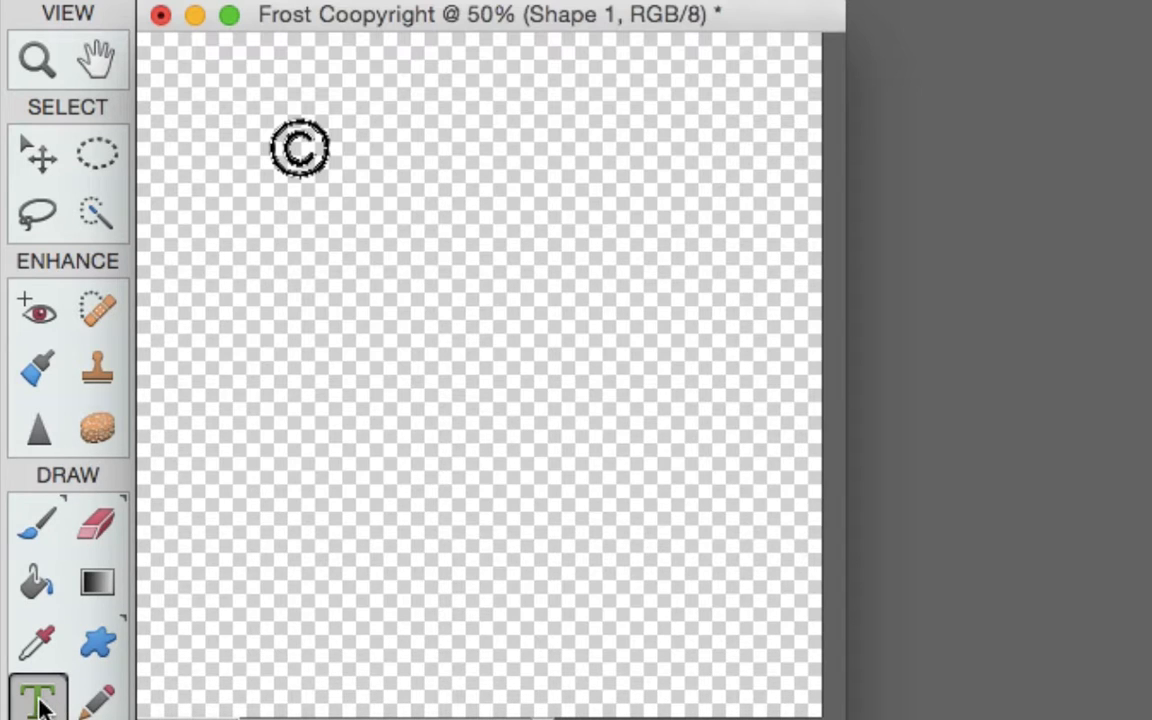
left_click(487, 352)
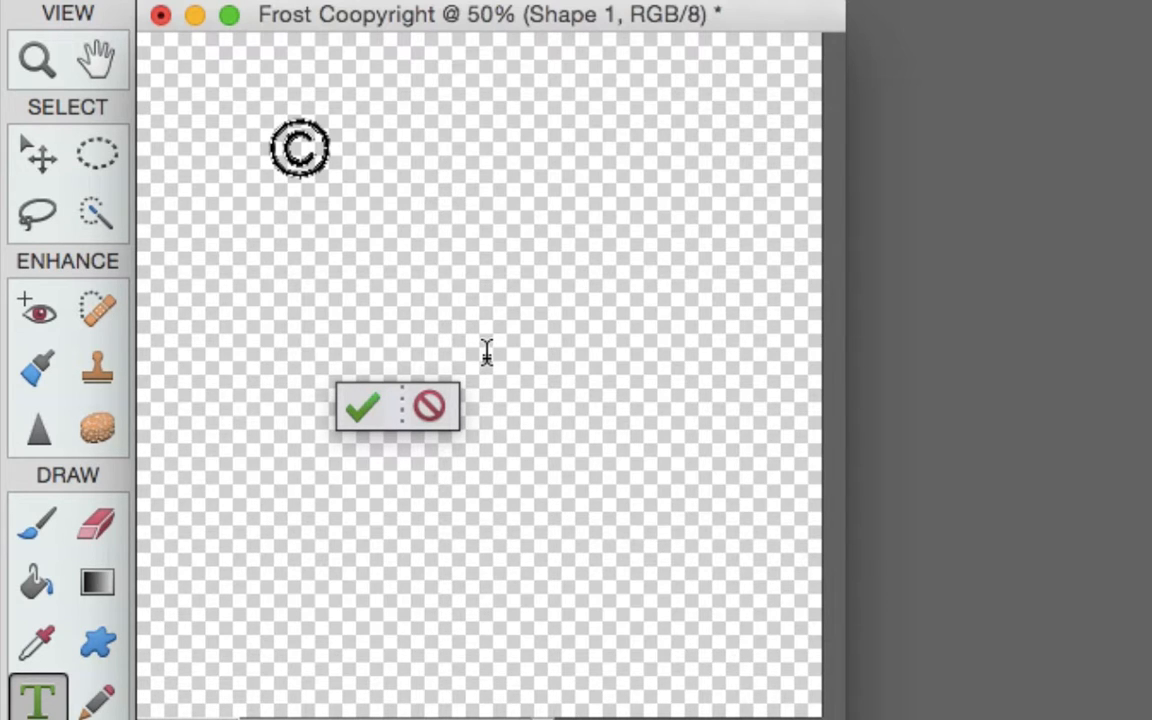
left_click(486, 352)
type("2017")
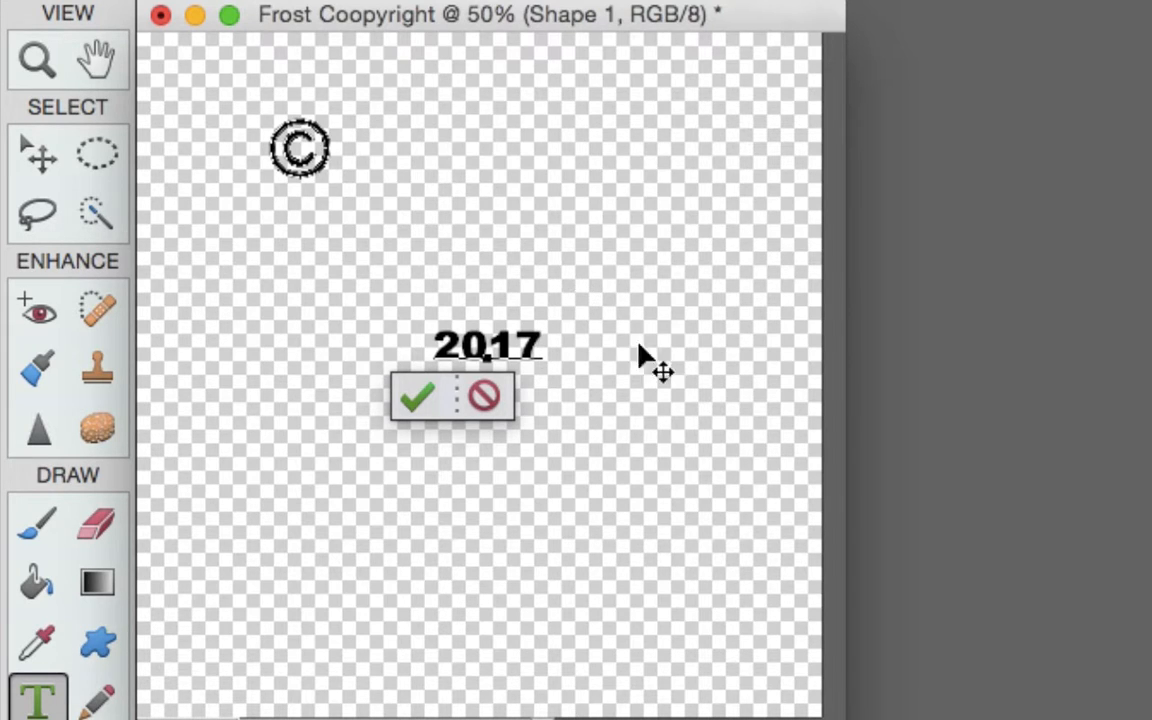
type("MLF")
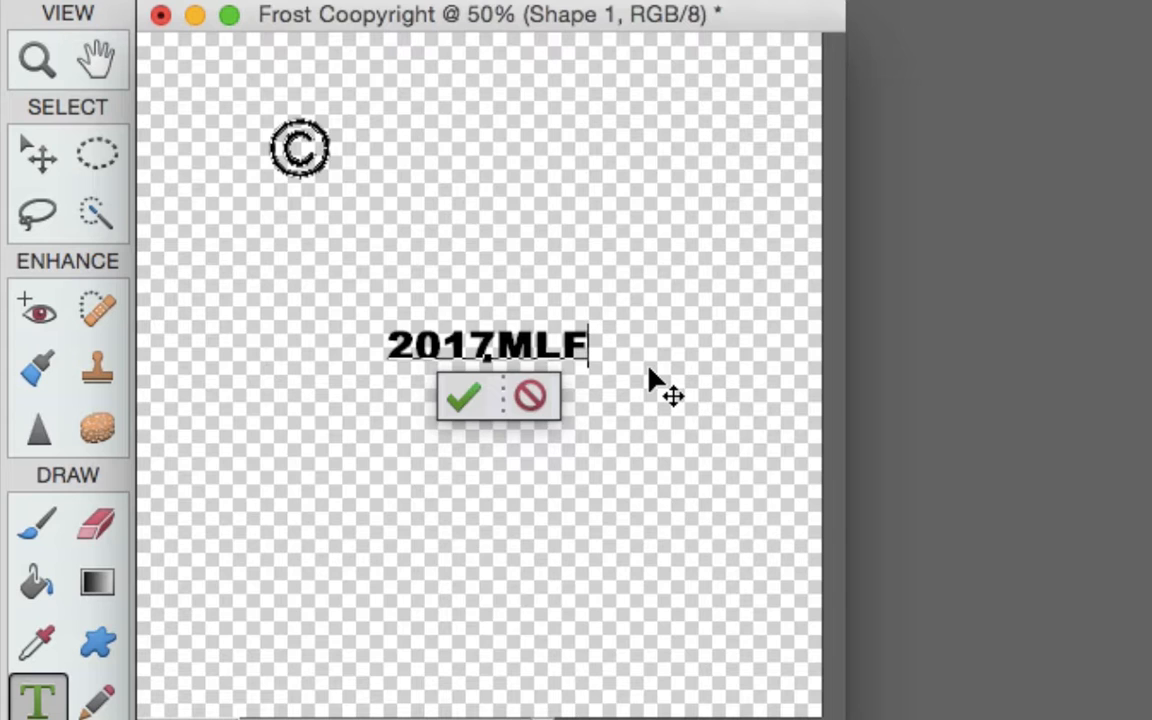
type("rost")
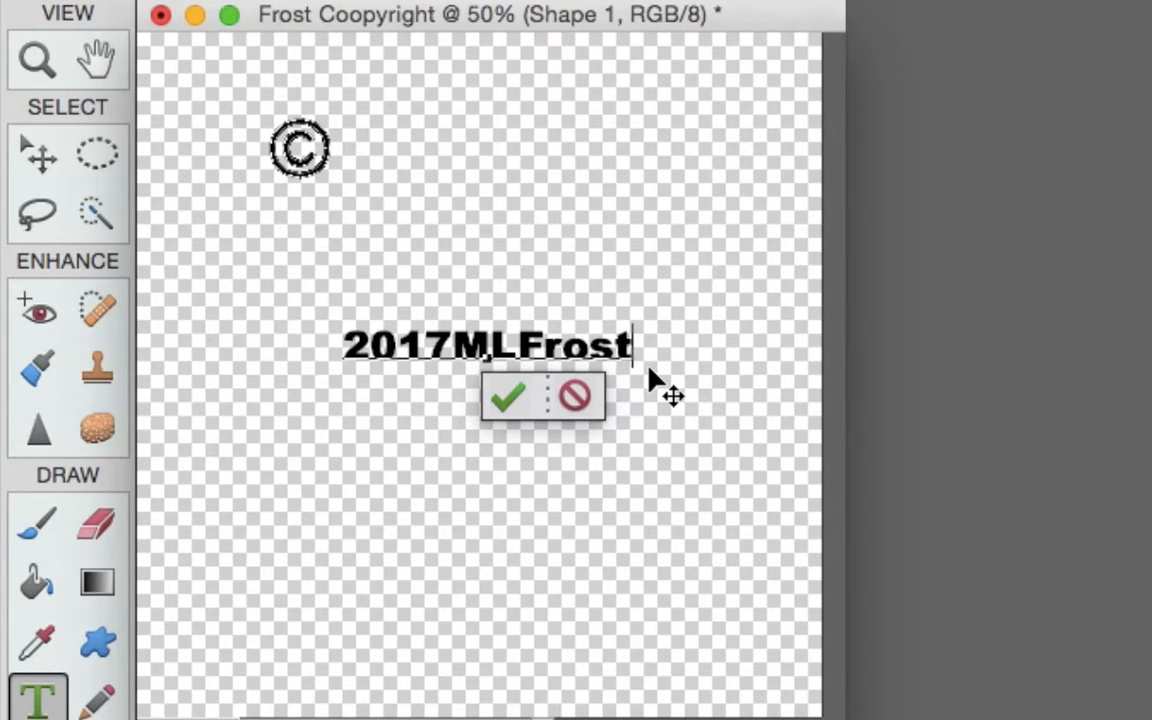
left_click(508, 398)
Step: Move the copyright symbol down beside the start of the text line and nudge it closer to the year
key("v")
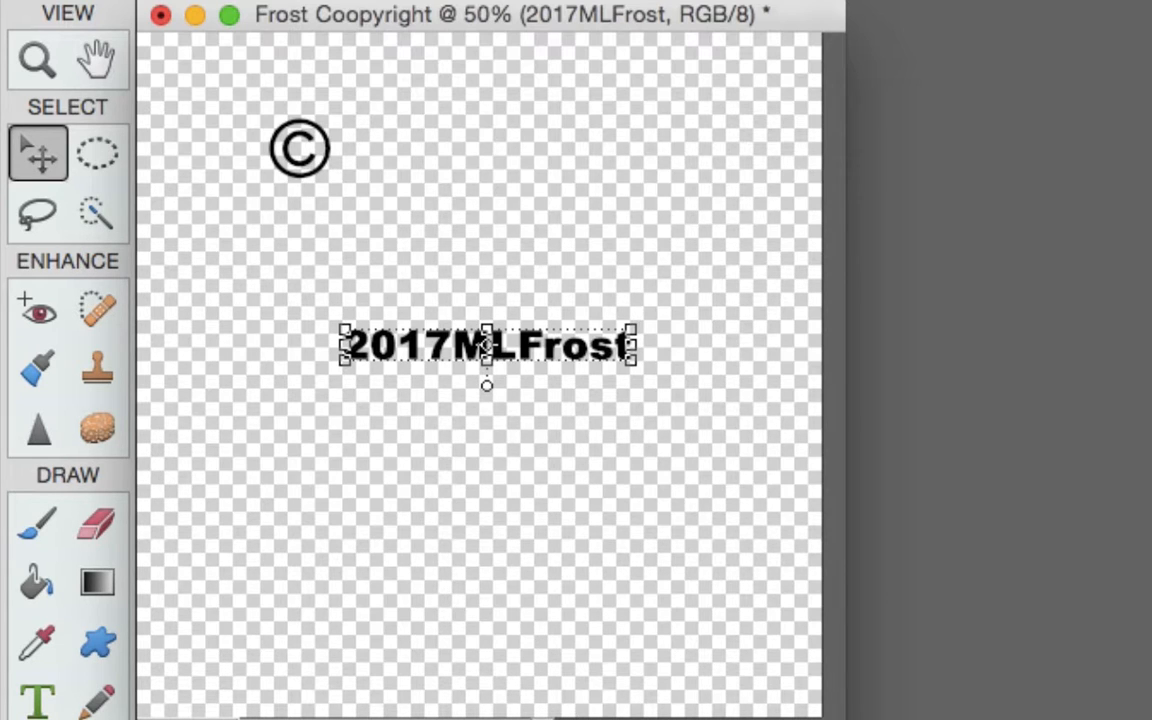
left_click(300, 148)
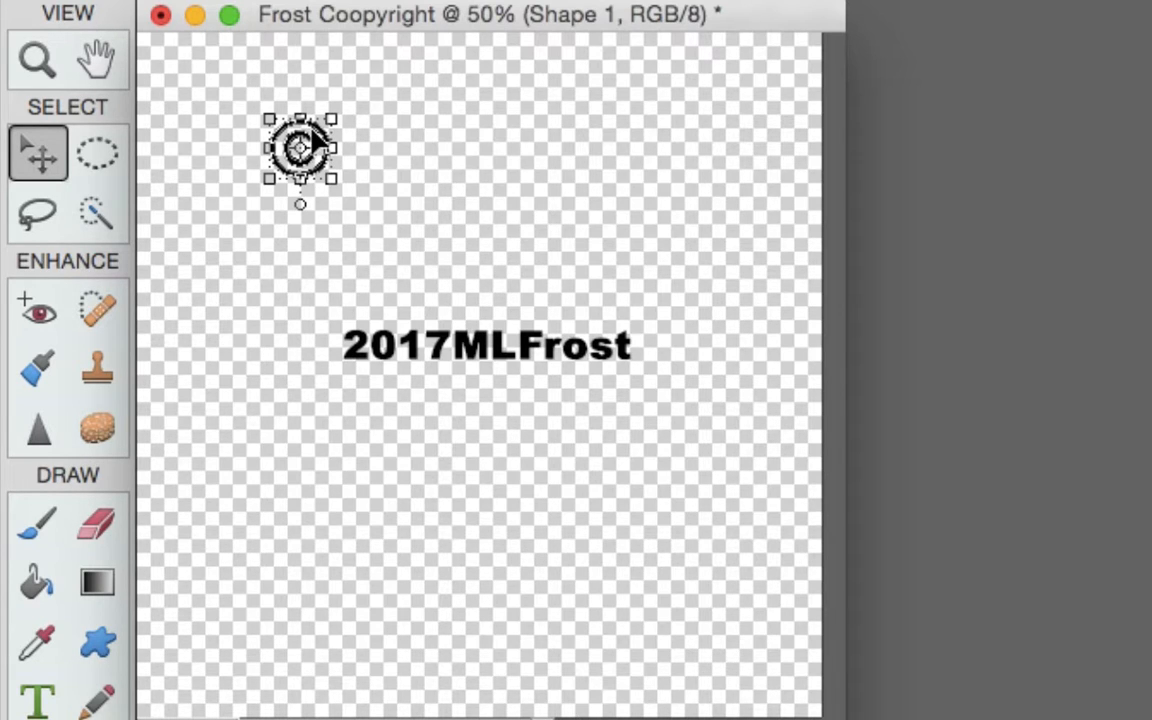
left_click_drag(311, 127, 296, 341)
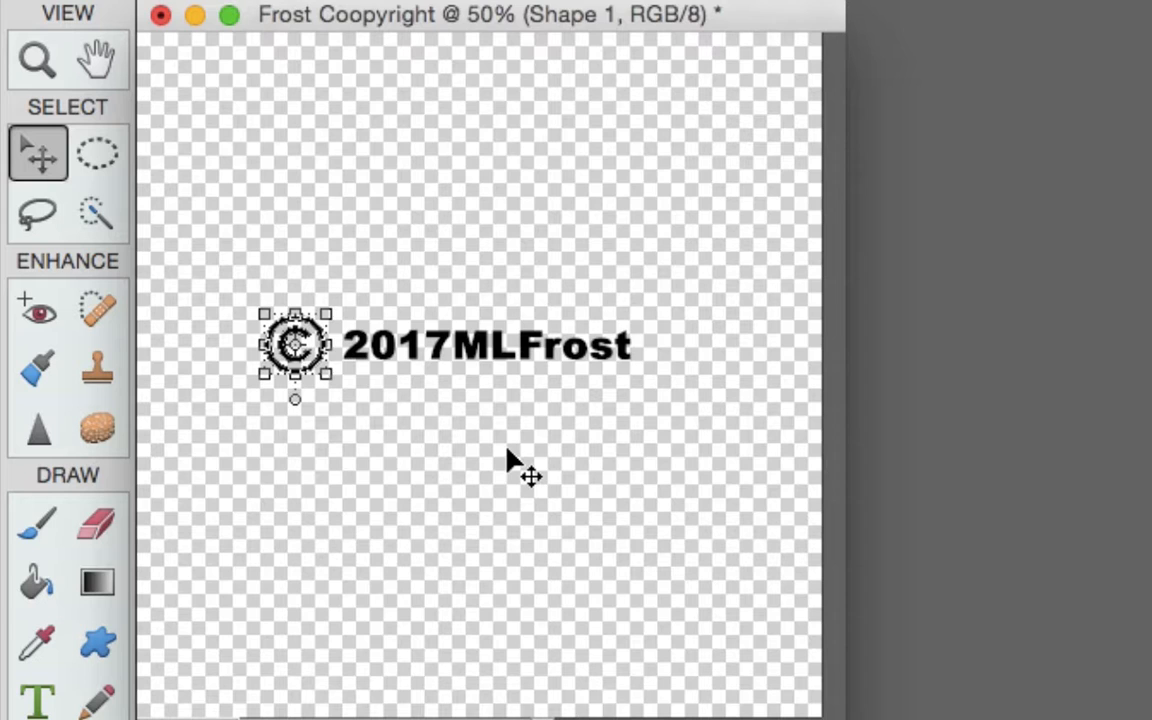
key("Right")
key("Right")
key("Right")
key("Right")
key("Right")
key("Right")
key("Right")
key("Right")
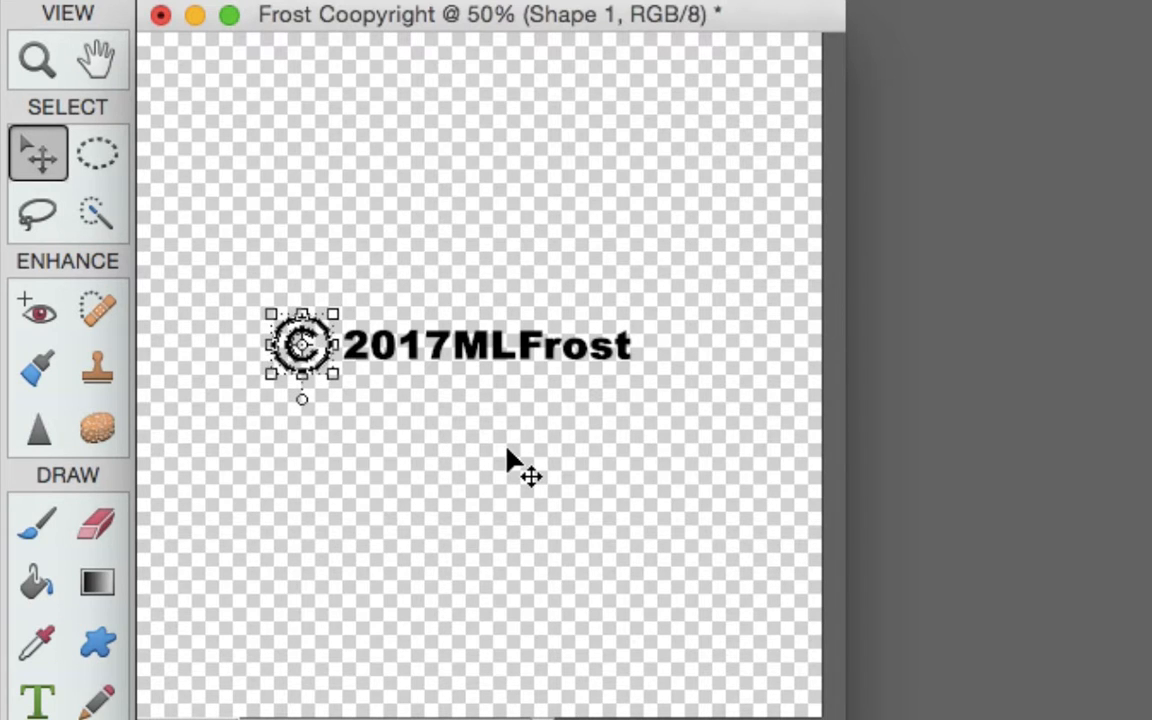
key("Right")
key("Right")
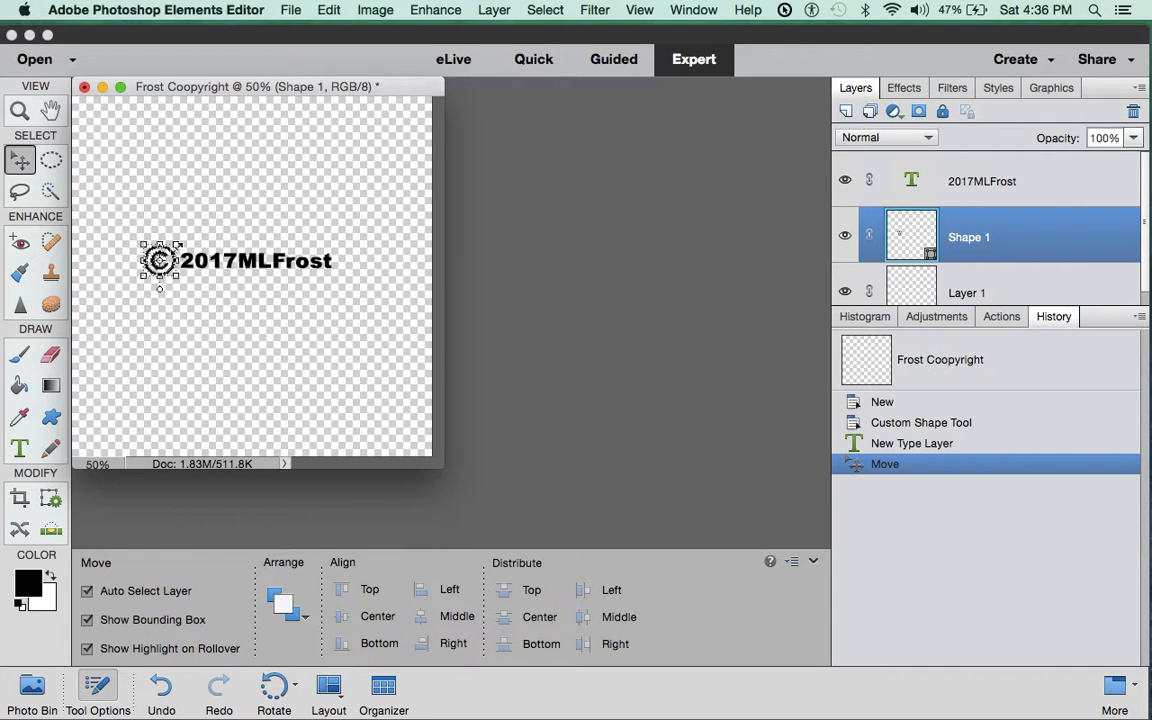
Step: Scale the copyright symbol proportionally to about 80%, roughly 0.19 in wide, using Free Transform
key("super+t")
left_click_drag(179, 244, 174, 248)
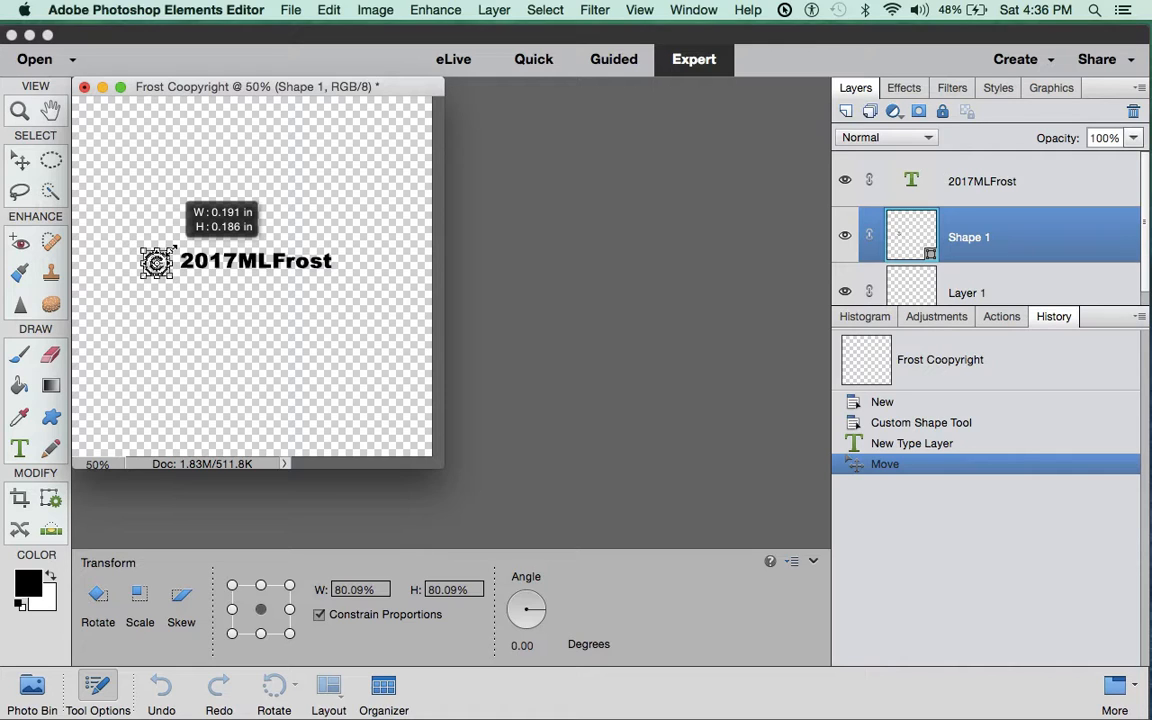
left_click_drag(174, 247, 174, 247)
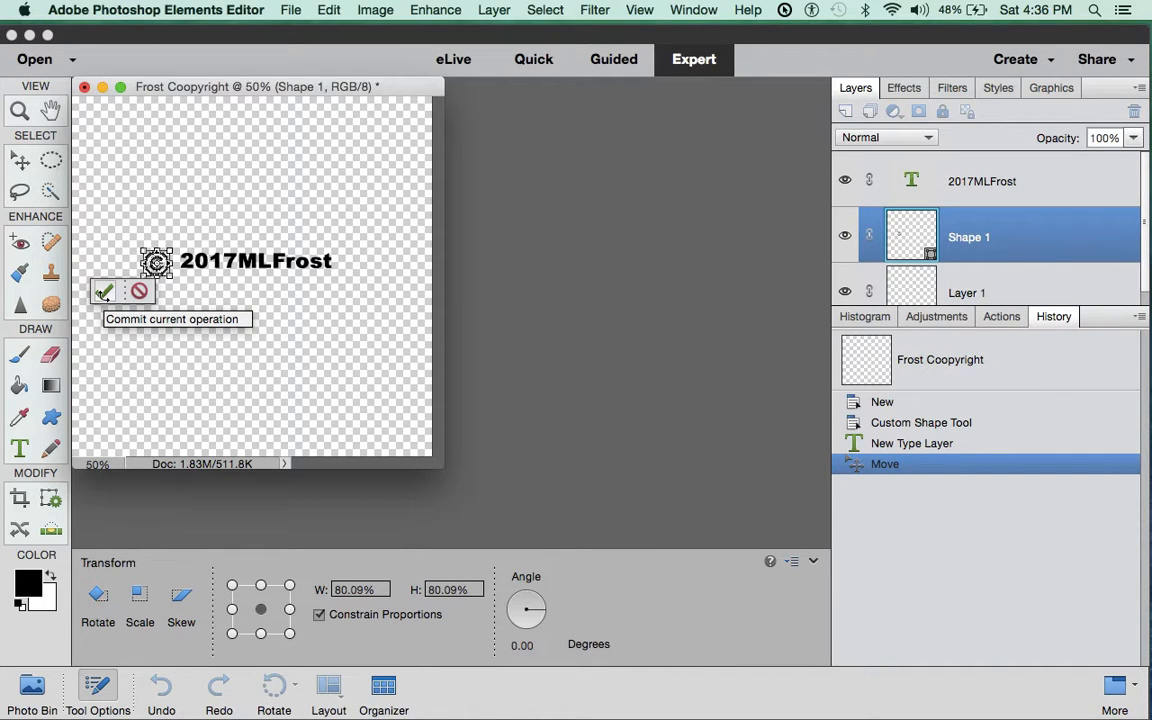
left_click(104, 292)
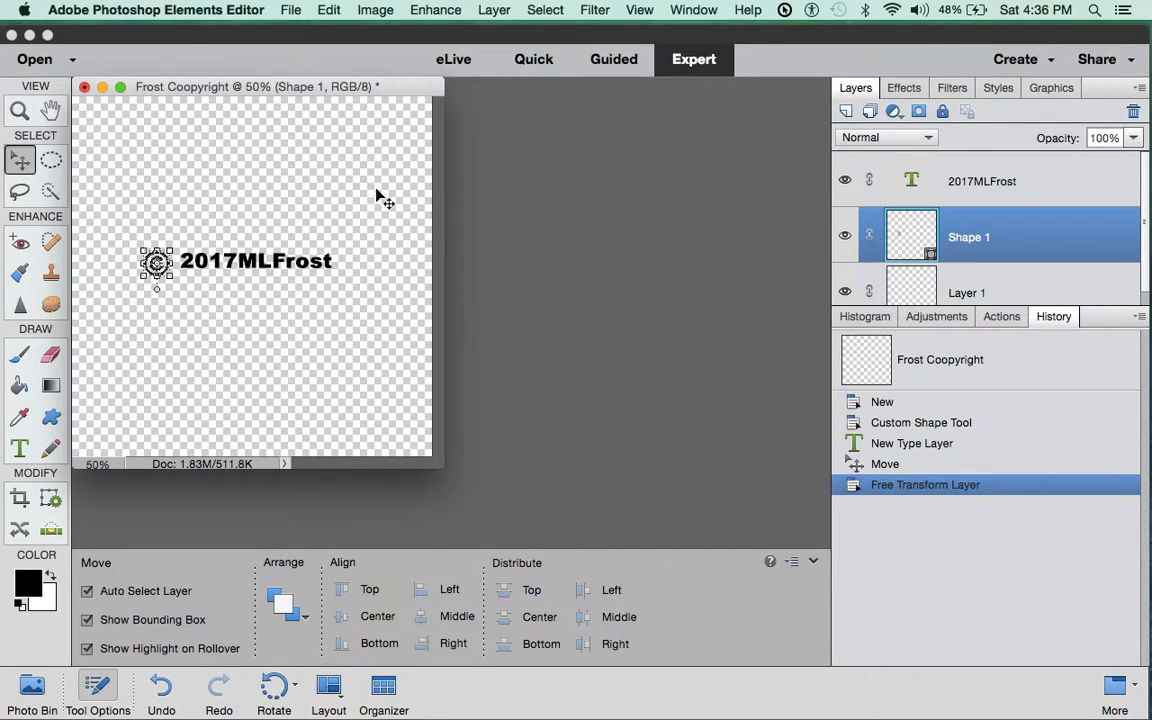
Step: Nudge the copyright symbol right and slightly up so it sits close to and level with the 2017 text
key("Right")
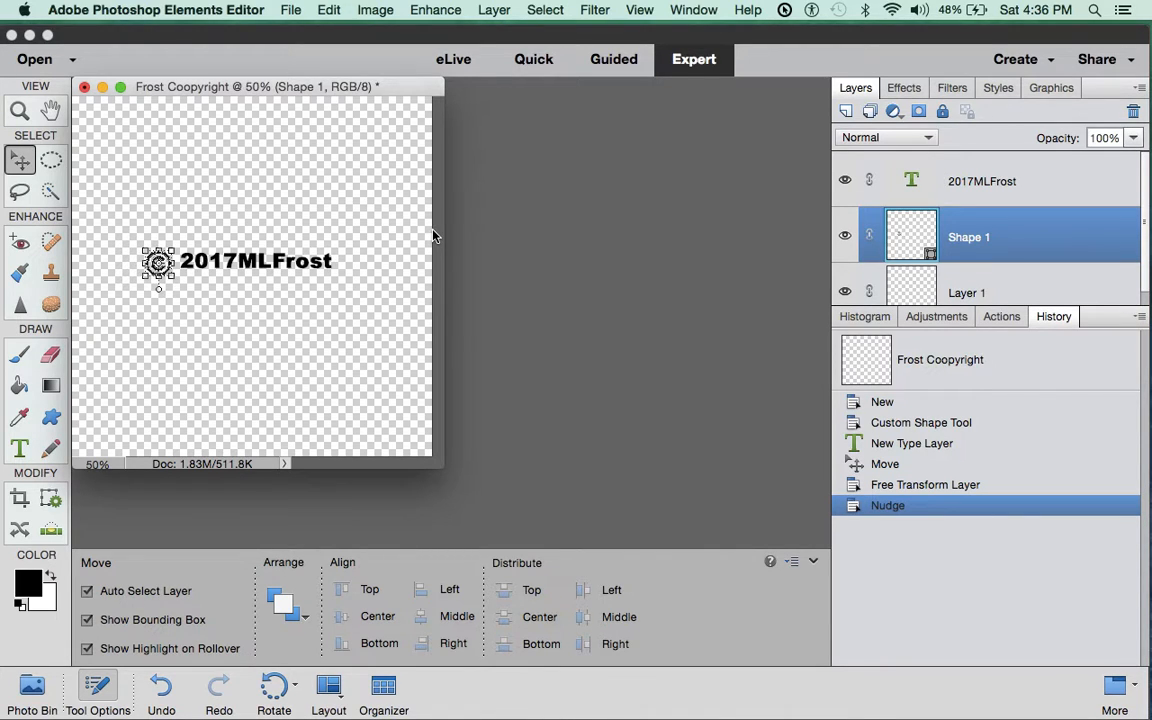
key("Right")
key("Right")
key("Right")
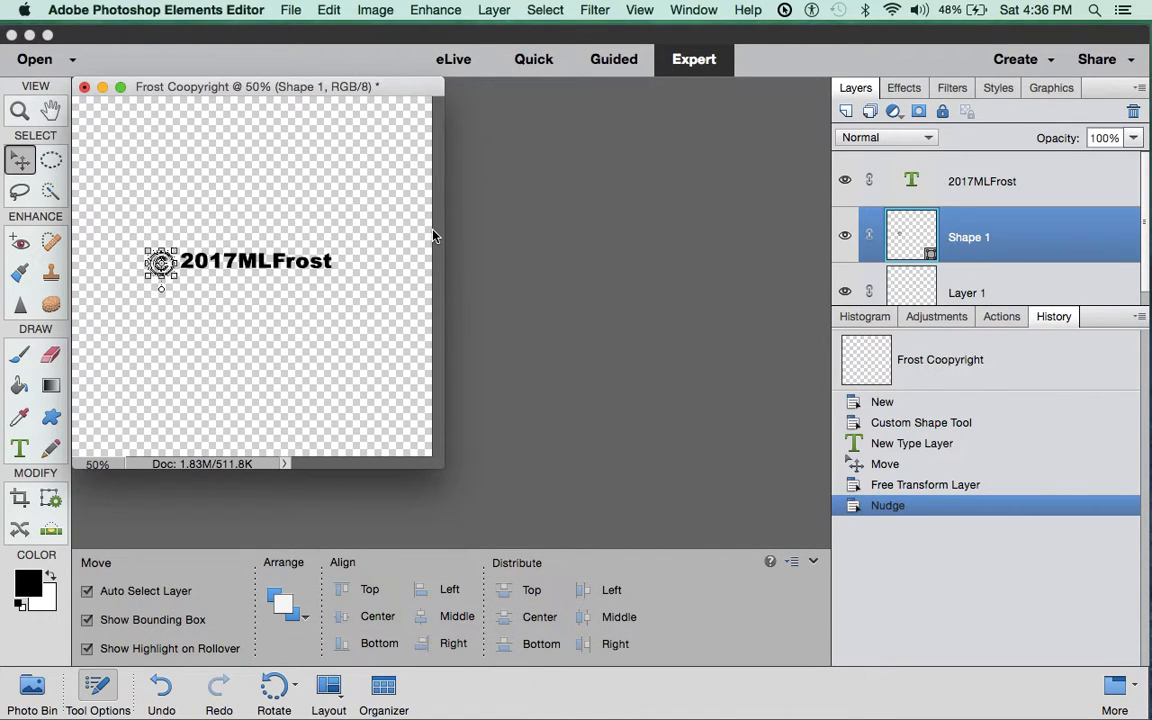
key("Up")
key("Up")
key("Up")
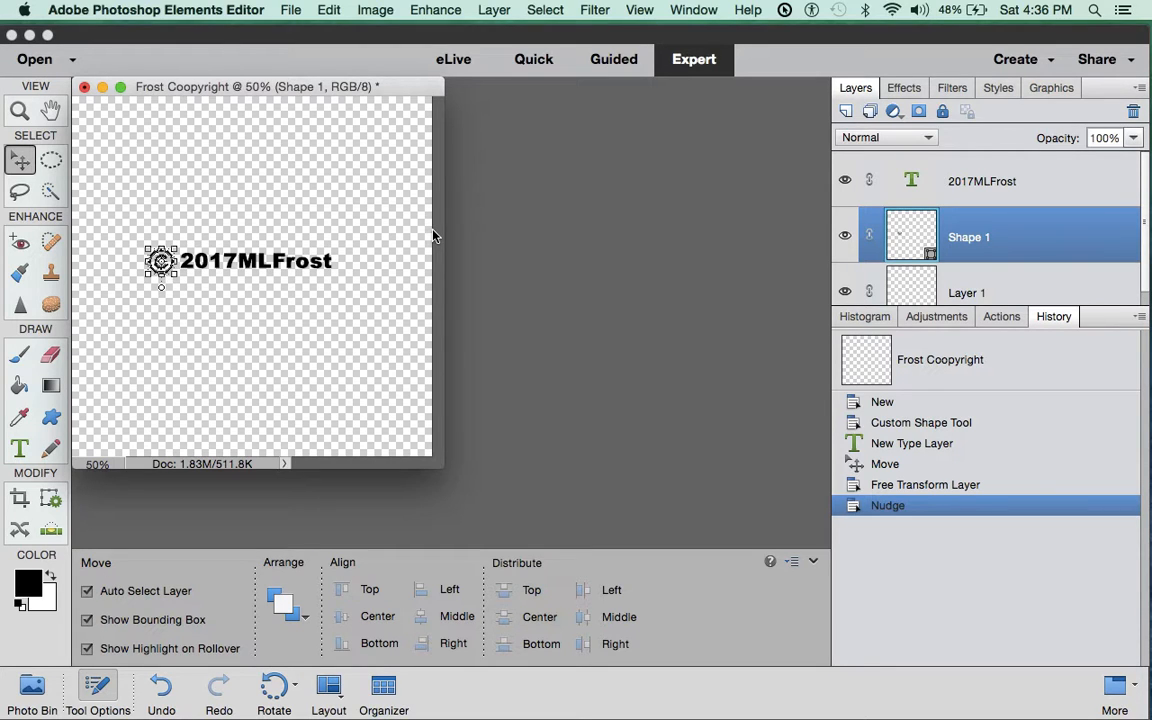
key("Right")
key("Right")
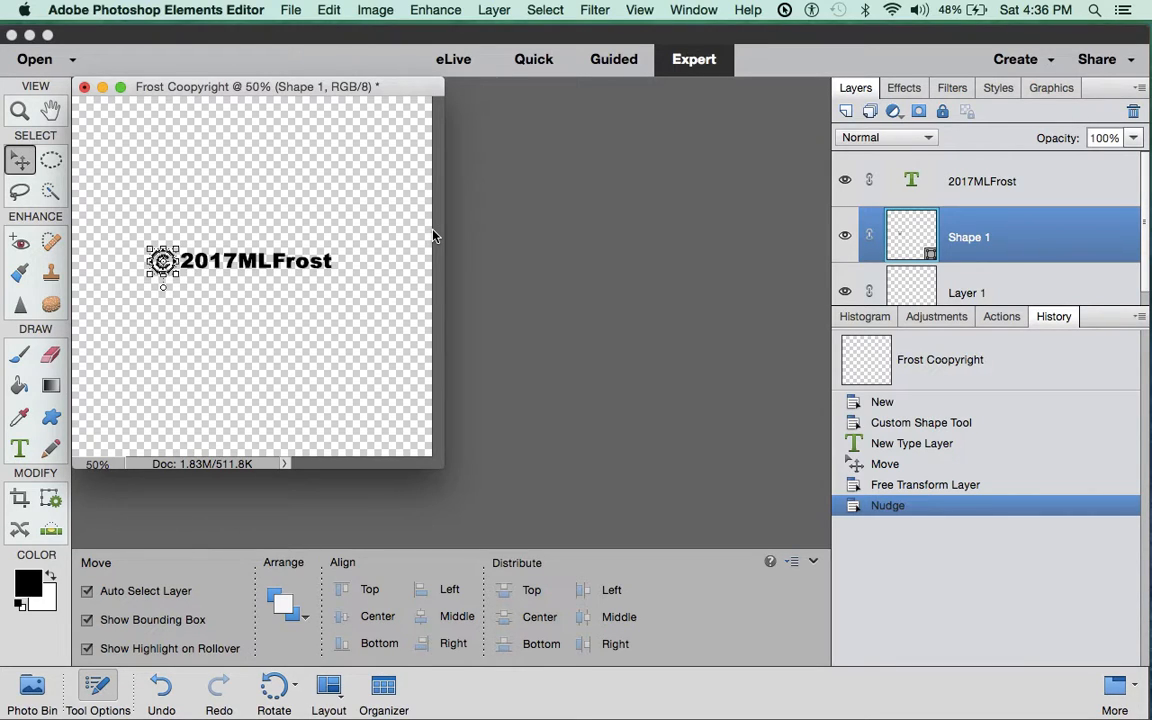
key("Right")
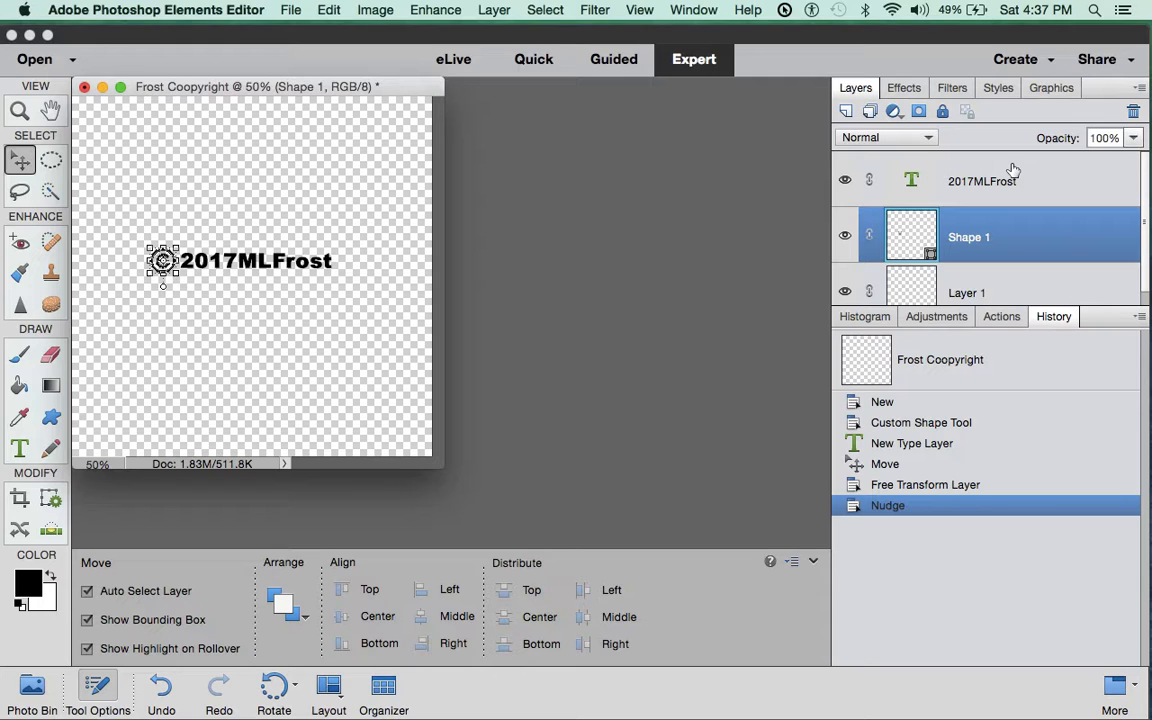
Step: Merge the visible layers and crop the canvas tightly around the copyright line with no aspect restriction
left_click(494, 10)
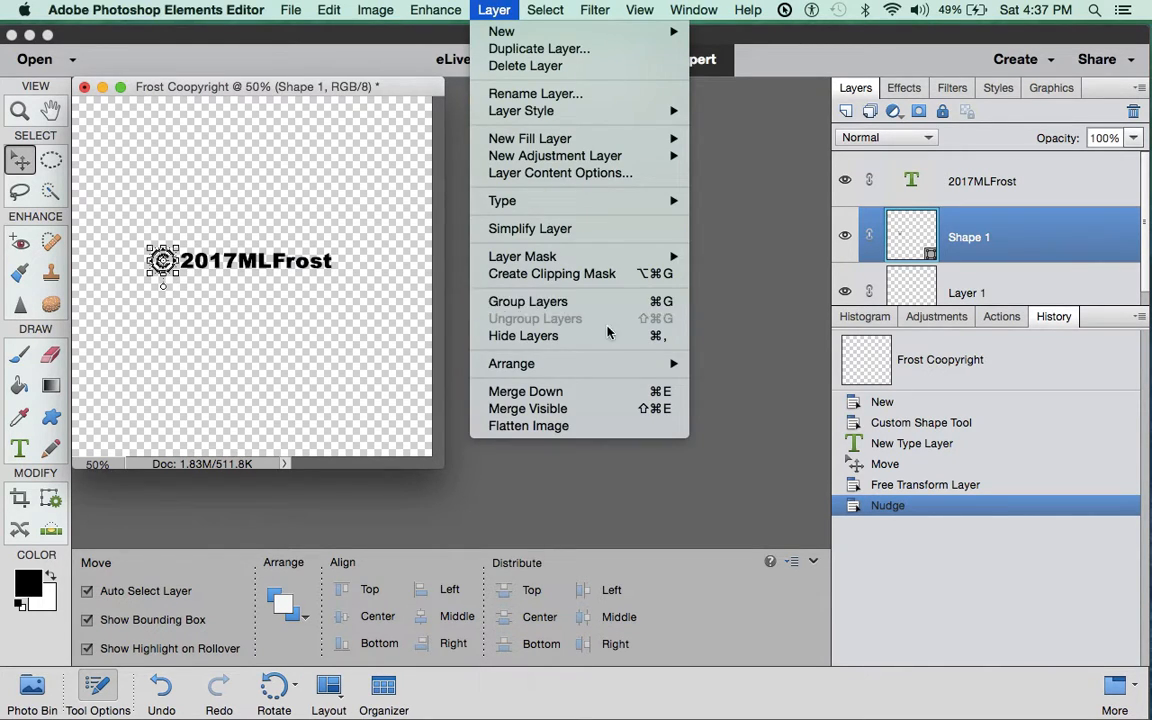
left_click(605, 409)
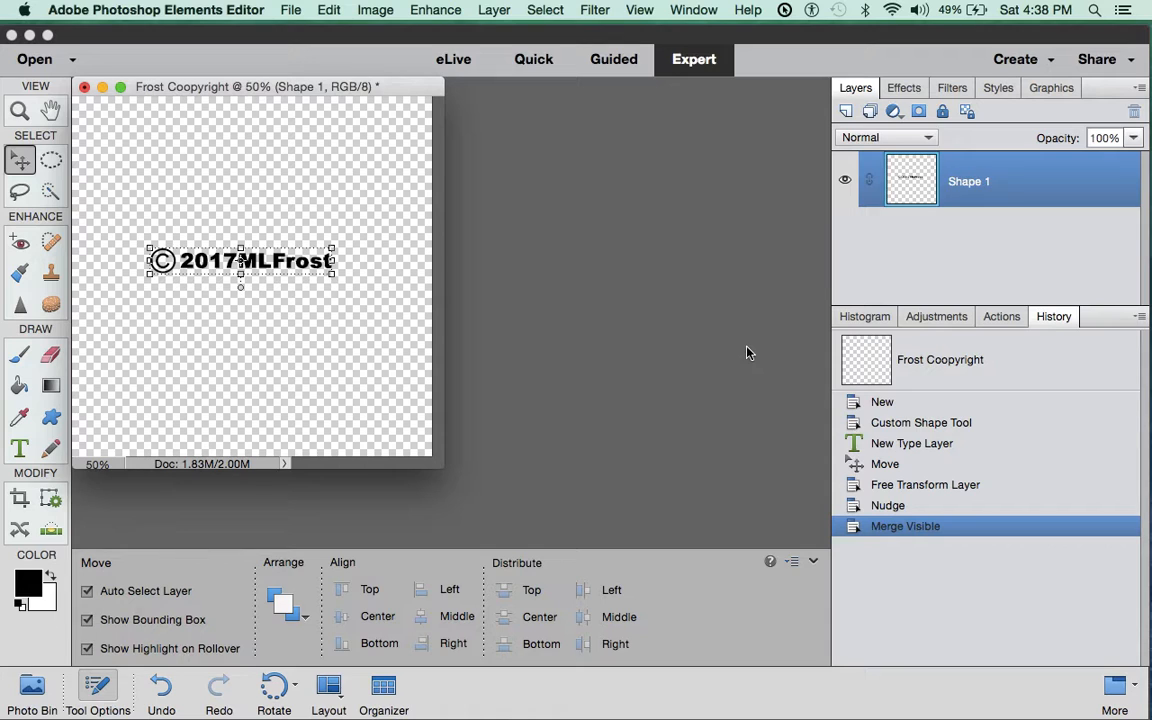
left_click(18, 499)
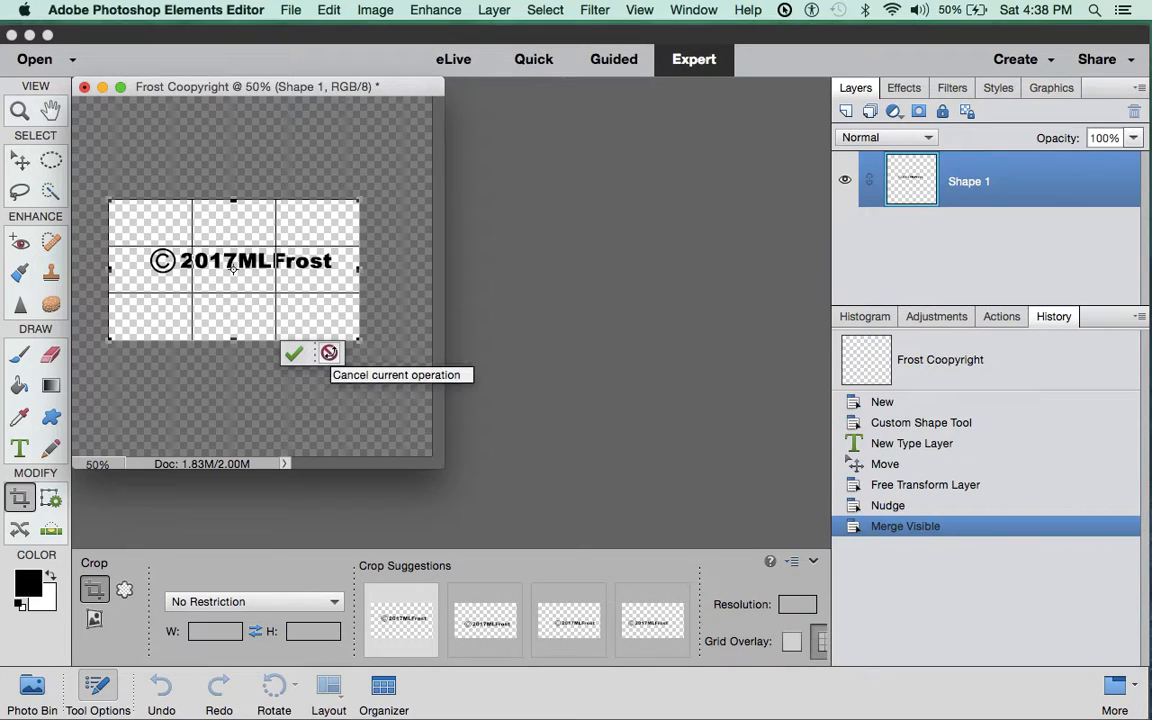
left_click(329, 353)
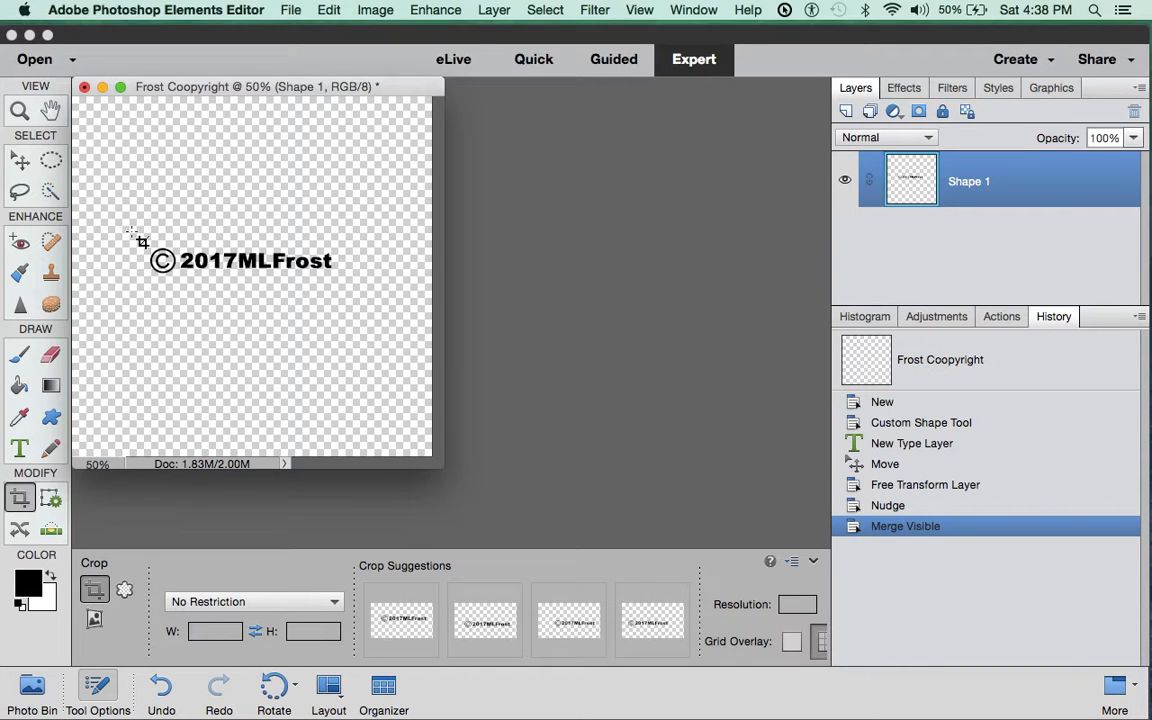
left_click_drag(142, 244, 355, 289)
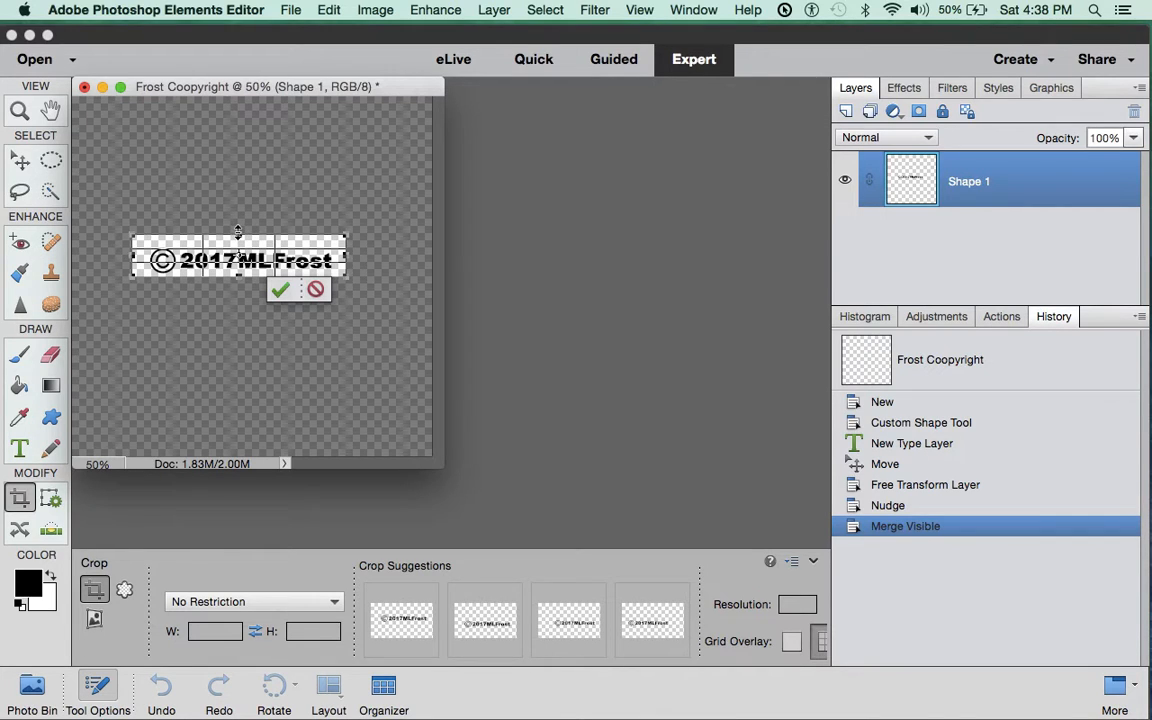
left_click_drag(238, 232, 238, 237)
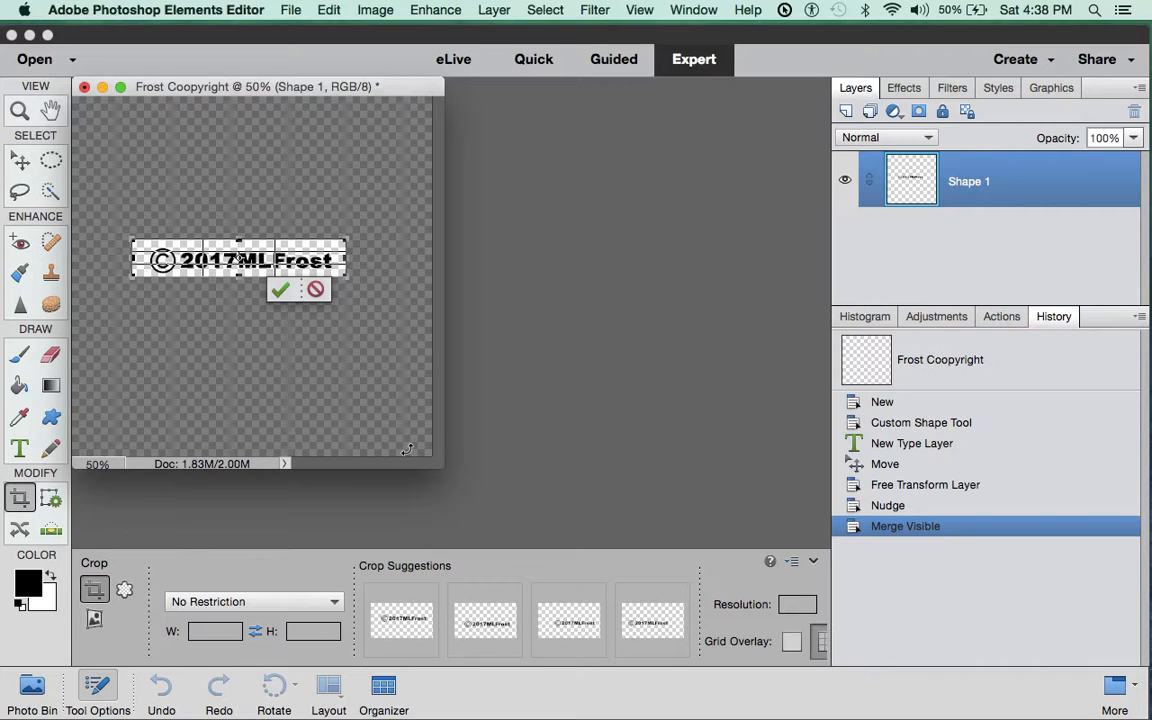
left_click(280, 291)
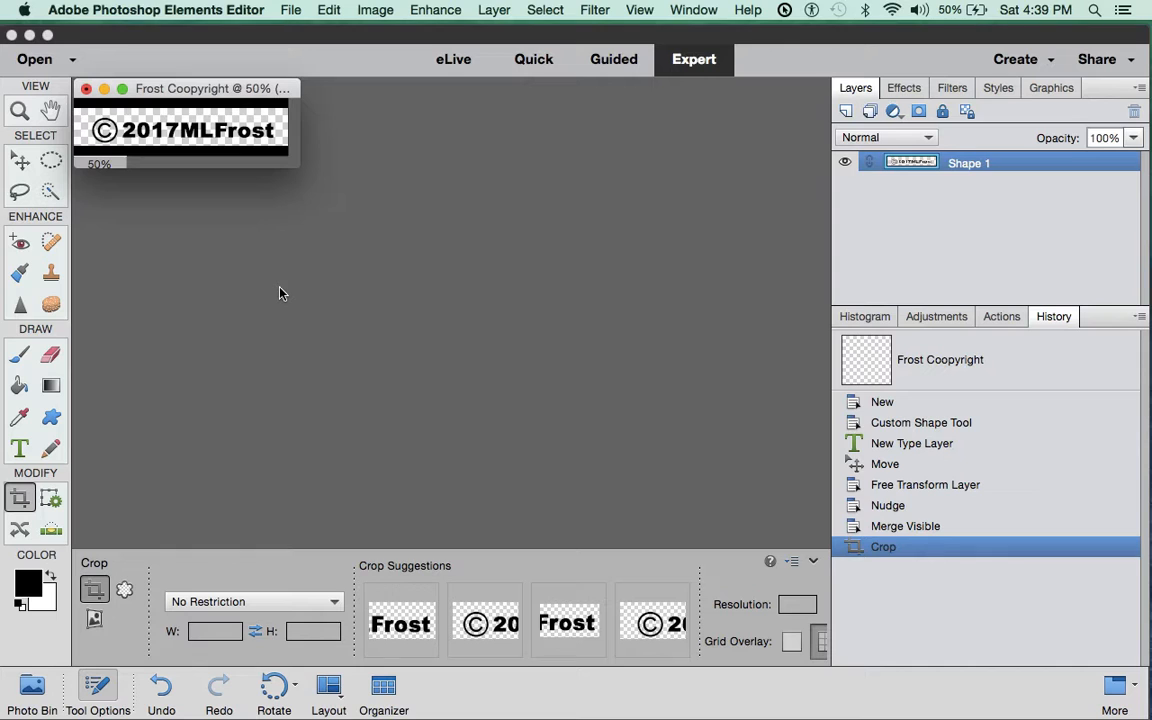
Step: Save a PNG copy of the watermark in the Saturday Class, July 8, 2017 folder with None / Fast compression and no interlacing
left_click(291, 10)
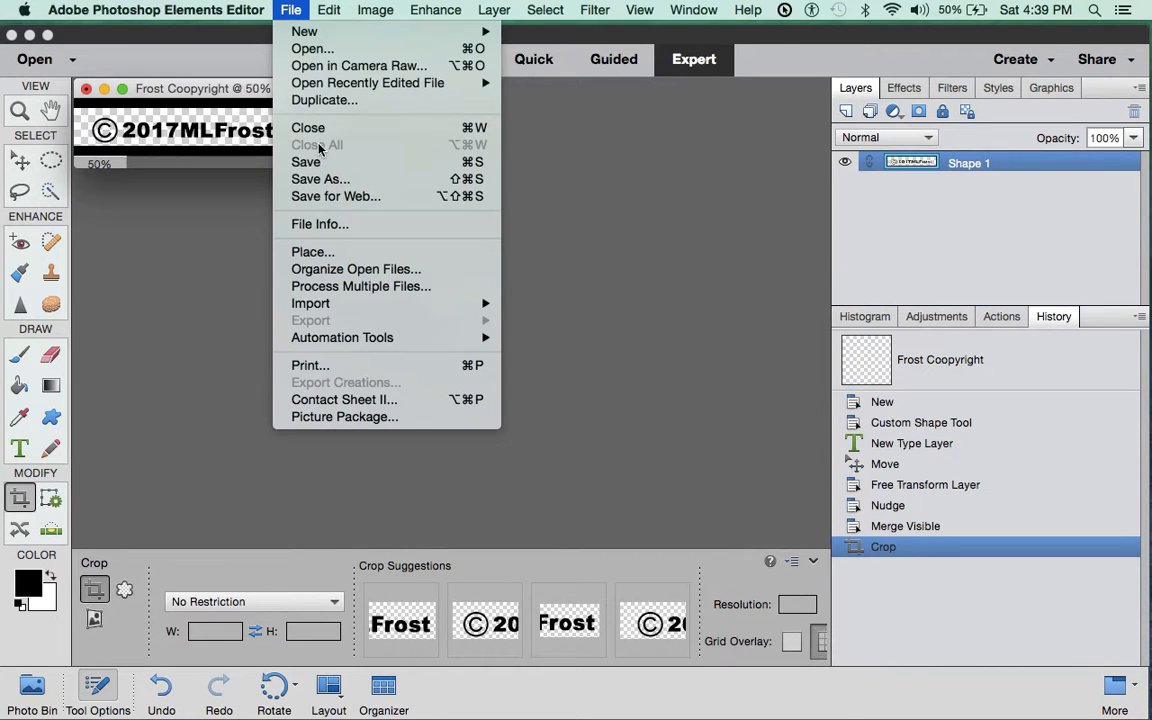
left_click(313, 184)
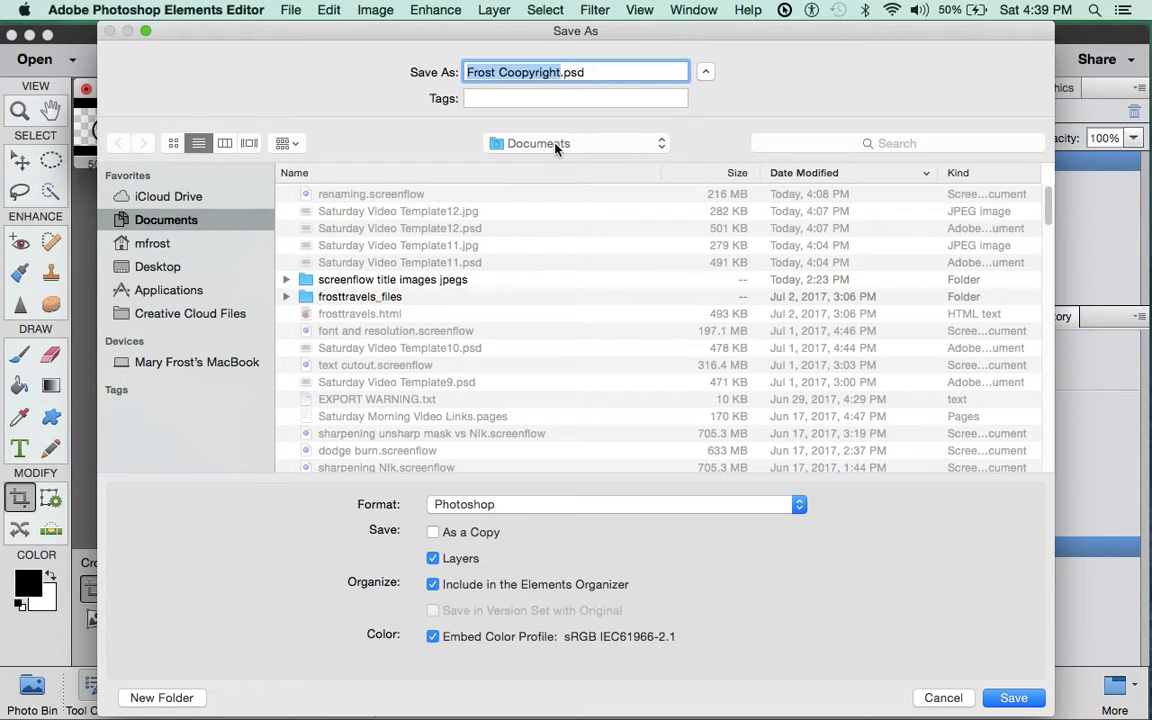
left_click(660, 147)
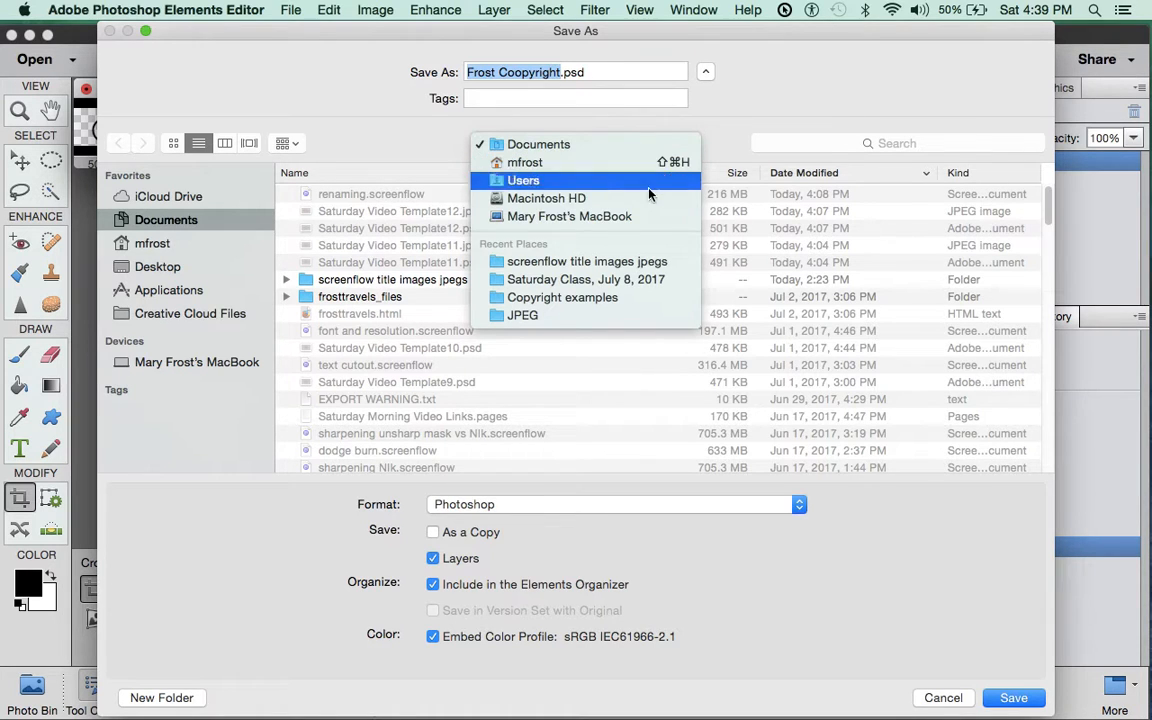
left_click(645, 290)
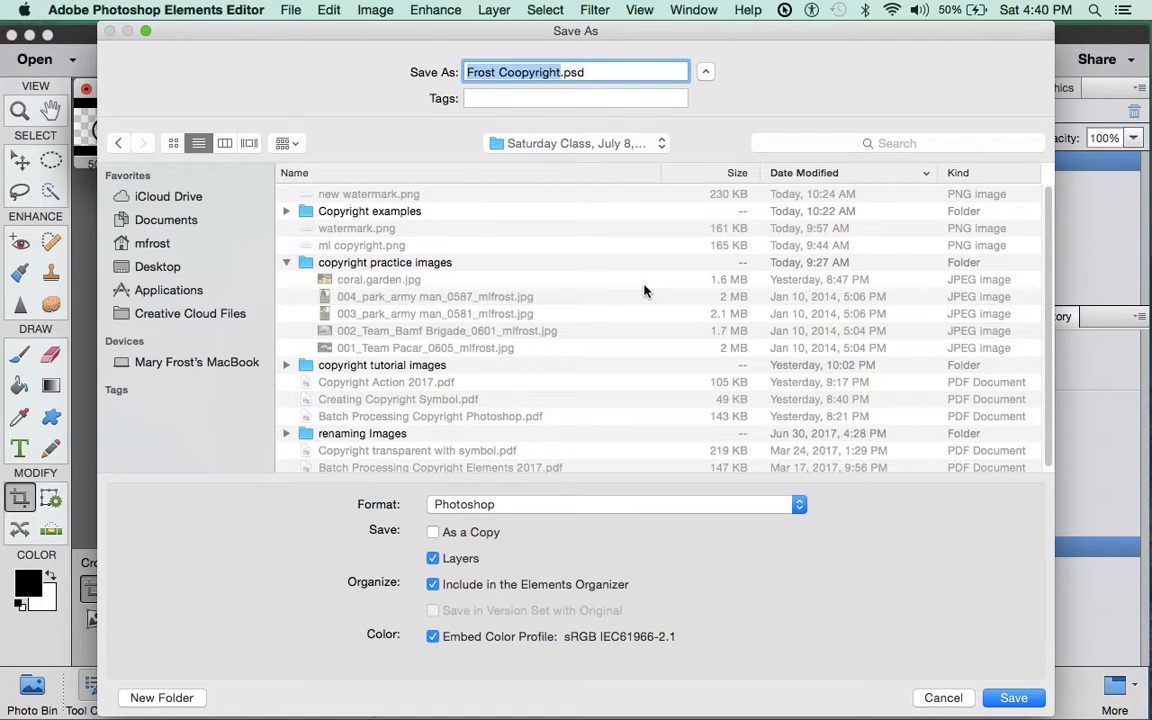
left_click(798, 506)
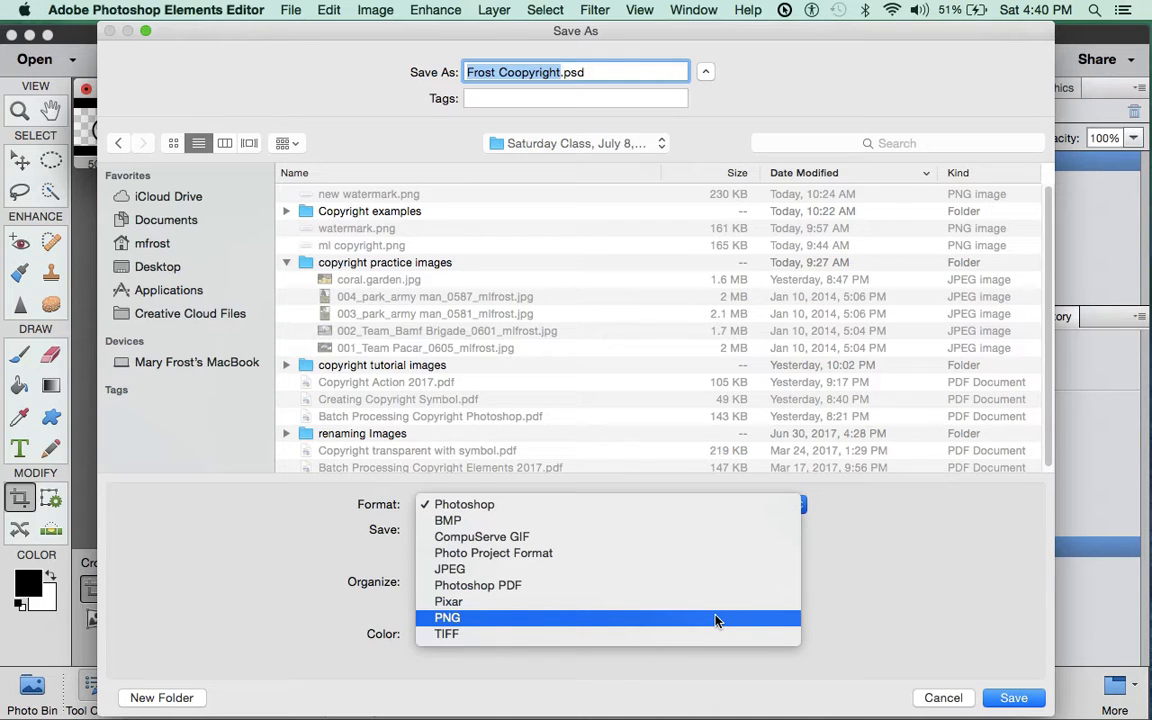
left_click(716, 620)
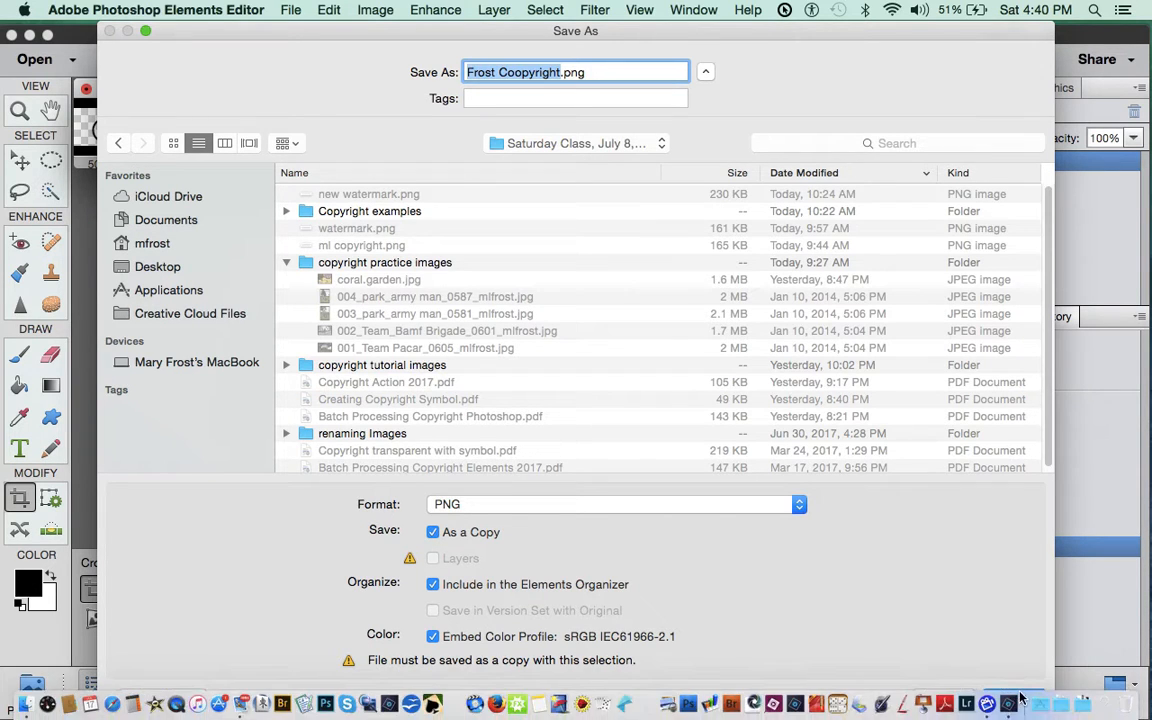
left_click(1015, 697)
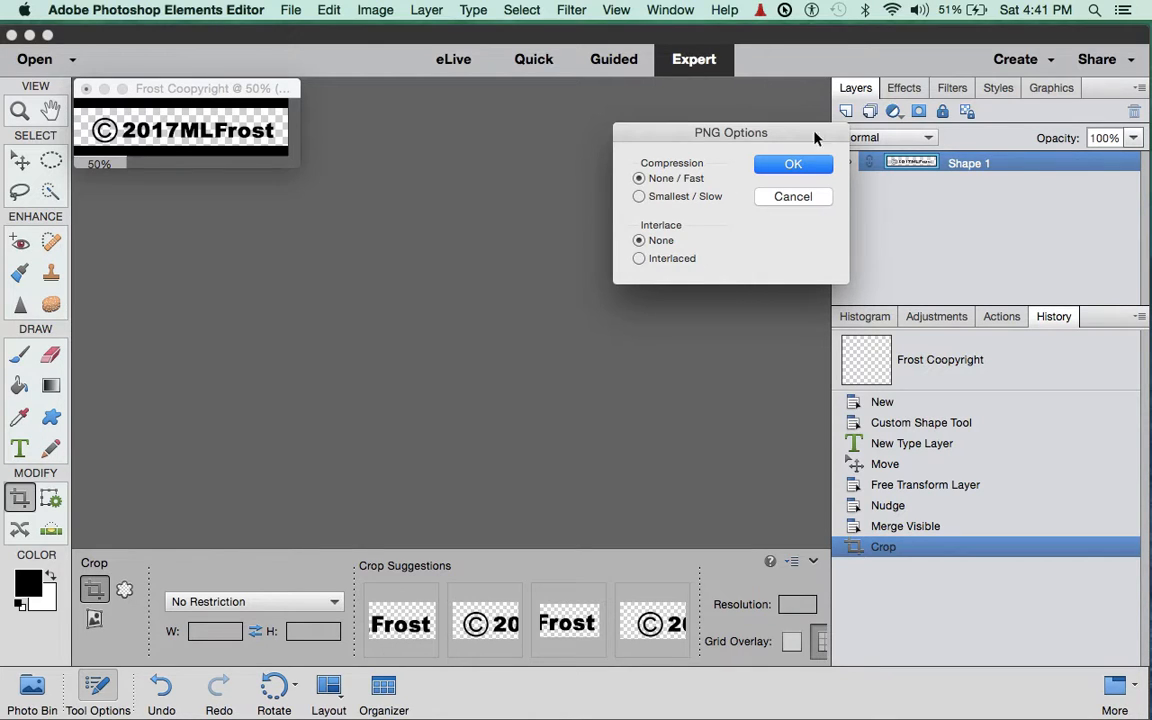
left_click(790, 163)
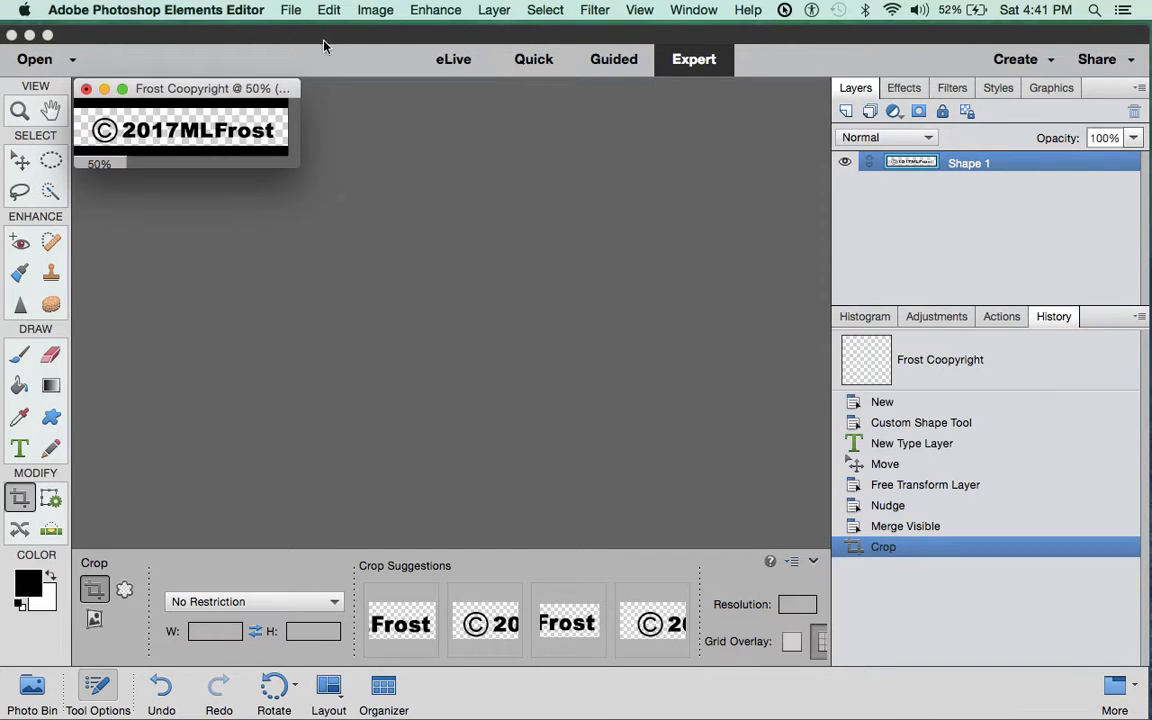
Step: Close the working document without saving and open the saved watermark PNG from the class folder
left_click(87, 91)
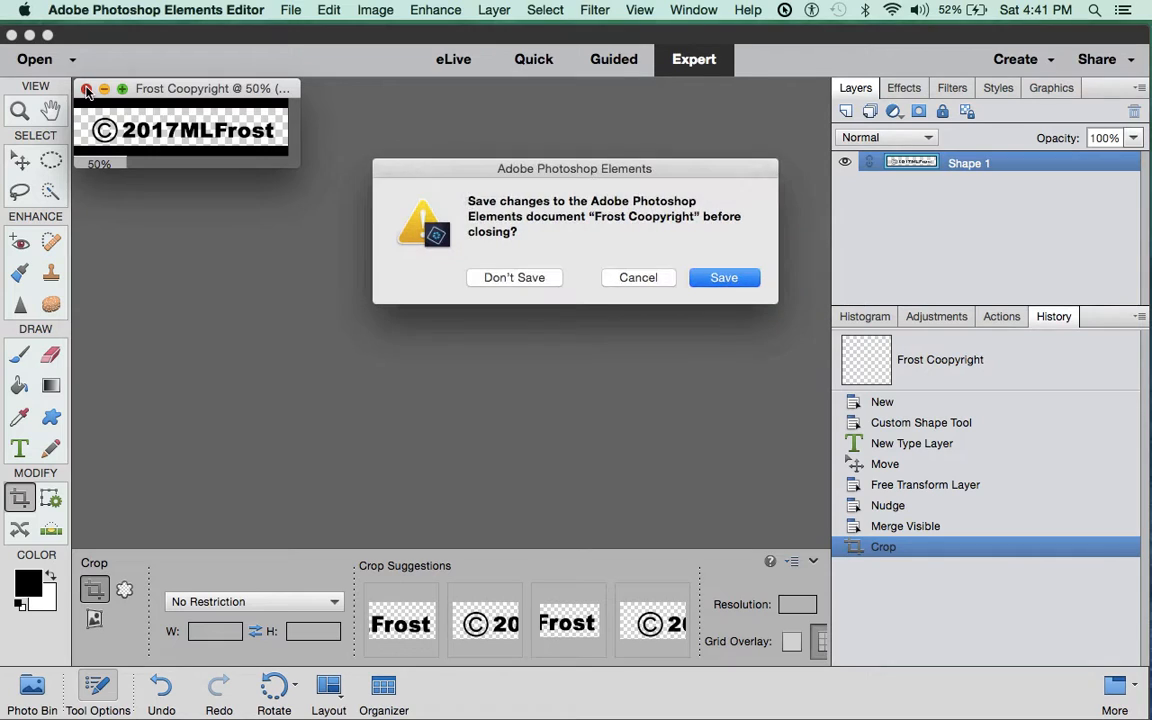
left_click(528, 278)
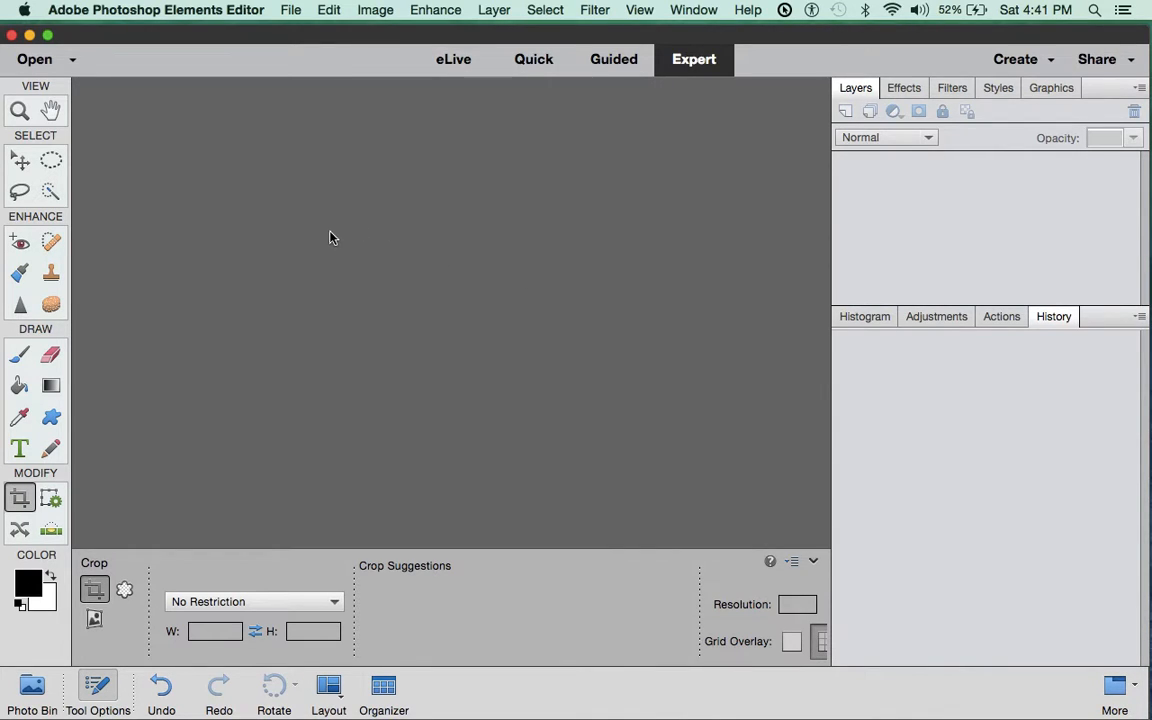
left_click(291, 10)
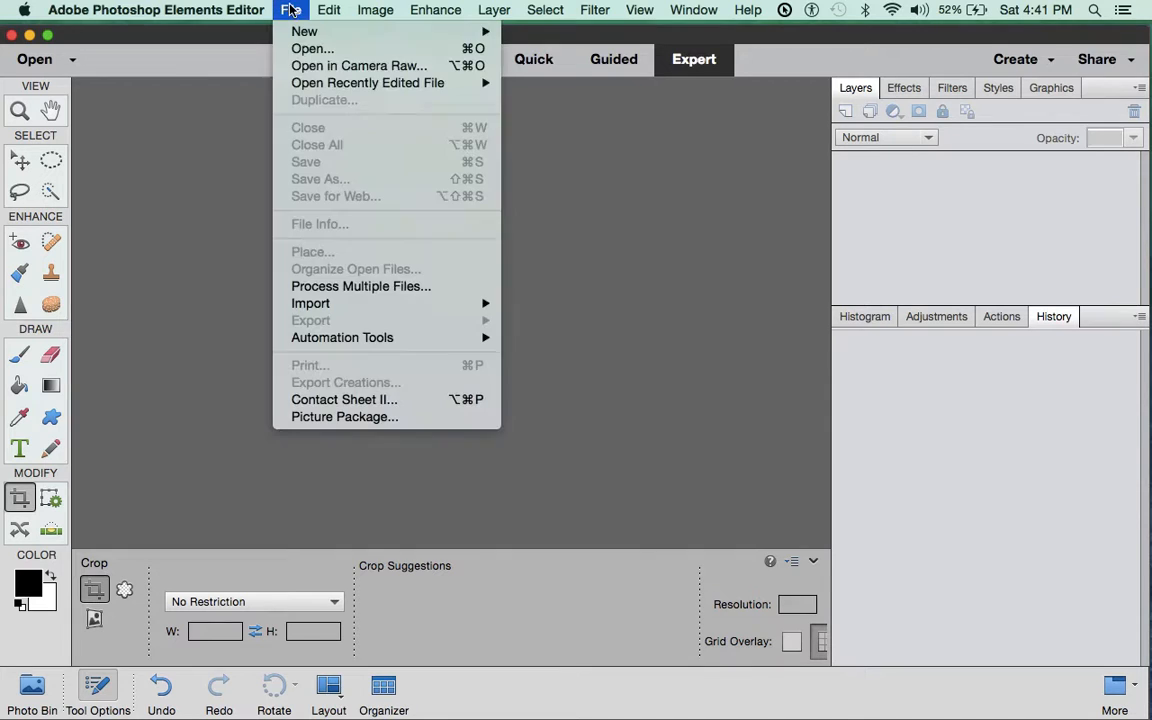
left_click(300, 48)
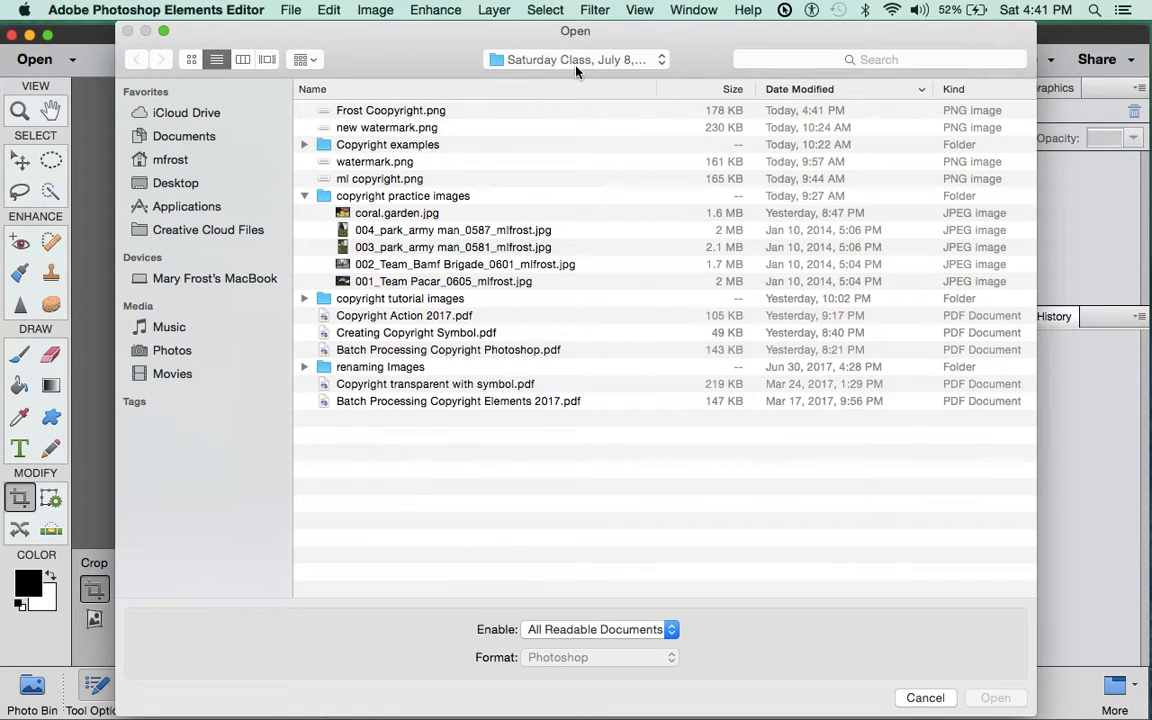
left_click(400, 113)
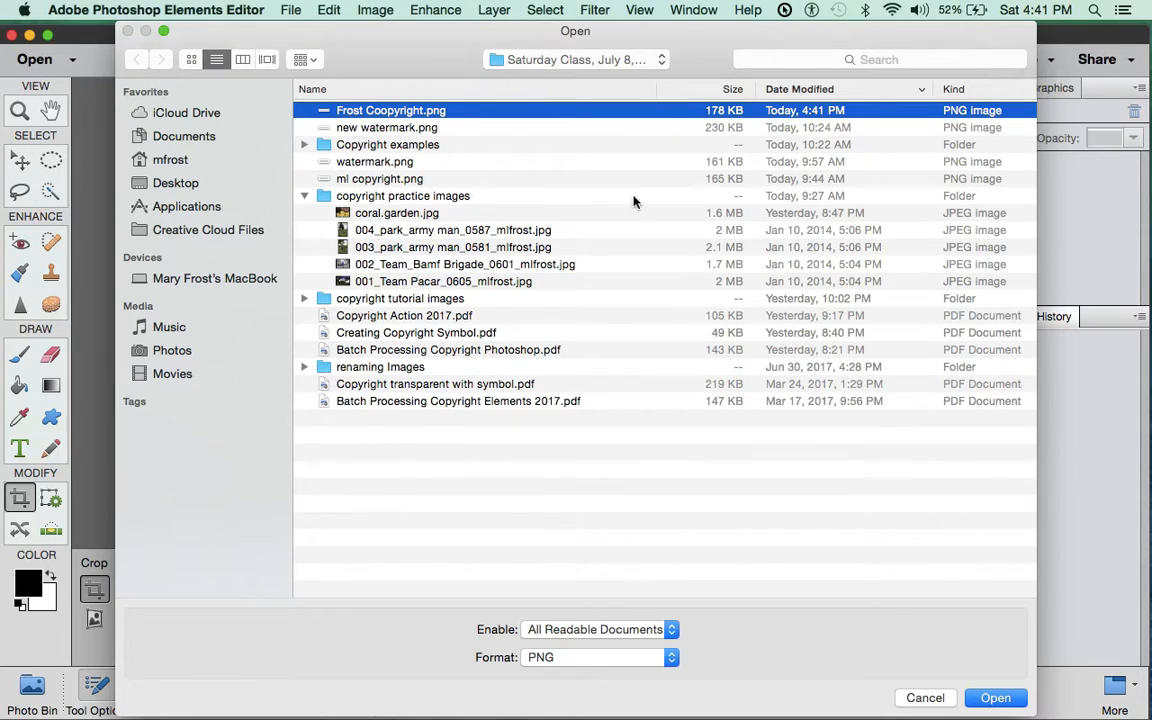
left_click(996, 698)
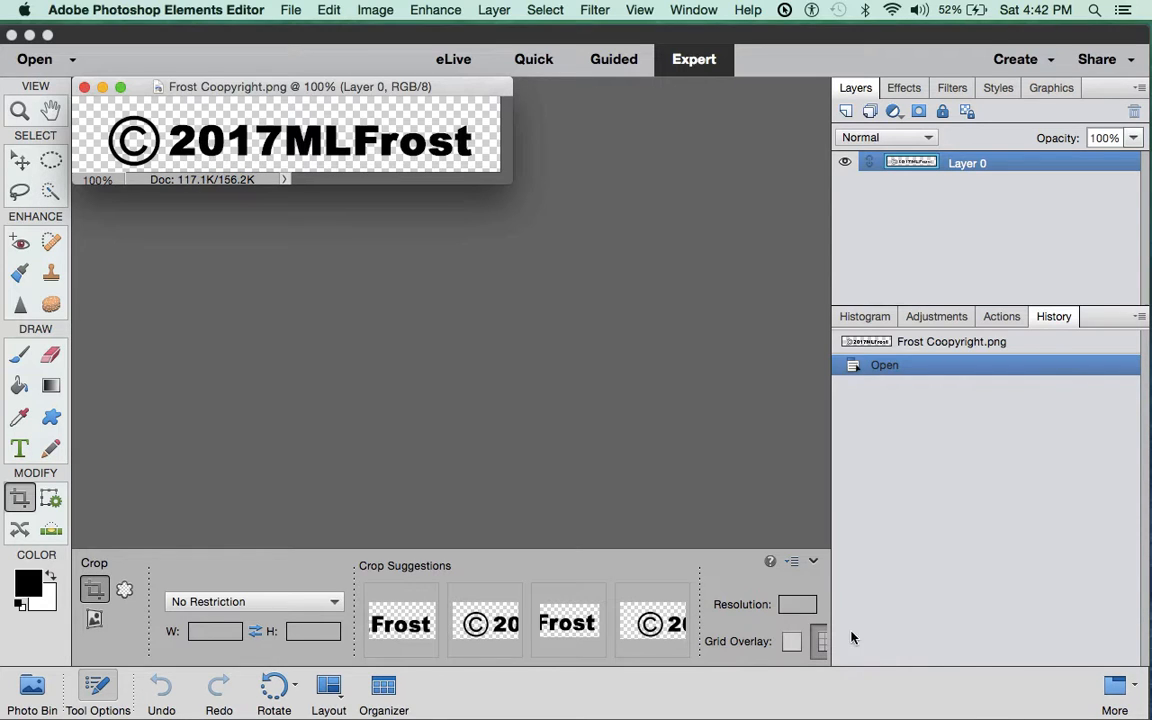
Step: Open coral.garden.jpg from the copyright practice images folder and move its window down to uncover the watermark document
left_click(292, 10)
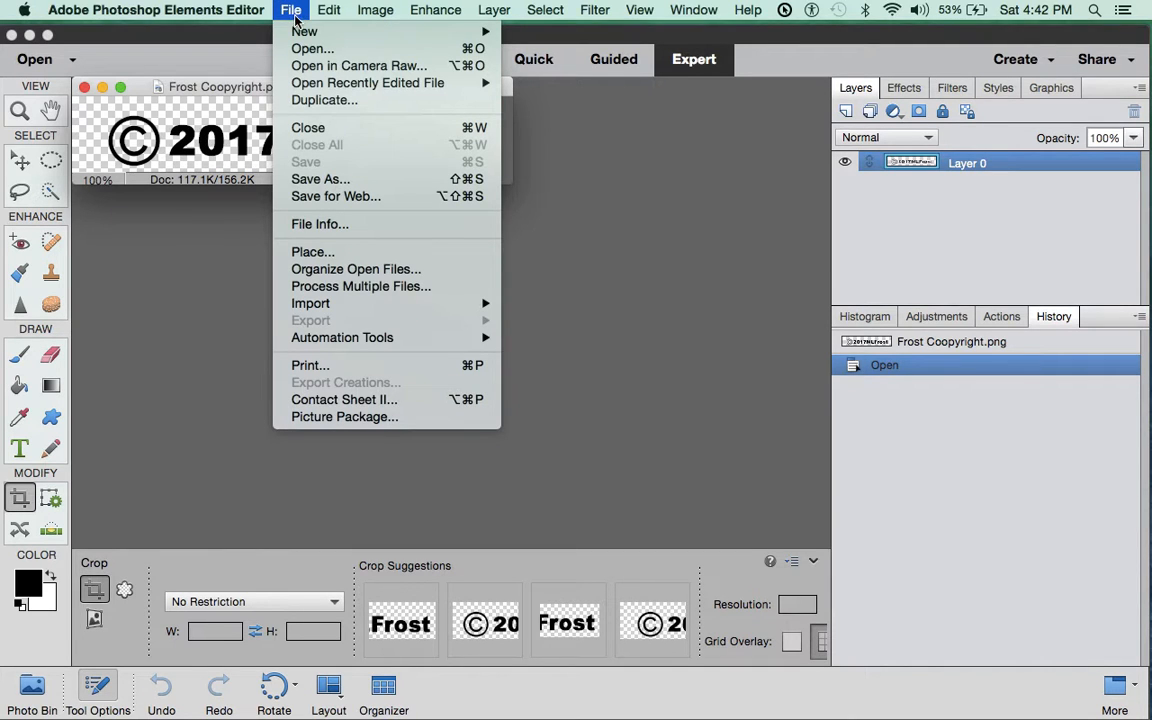
left_click(307, 54)
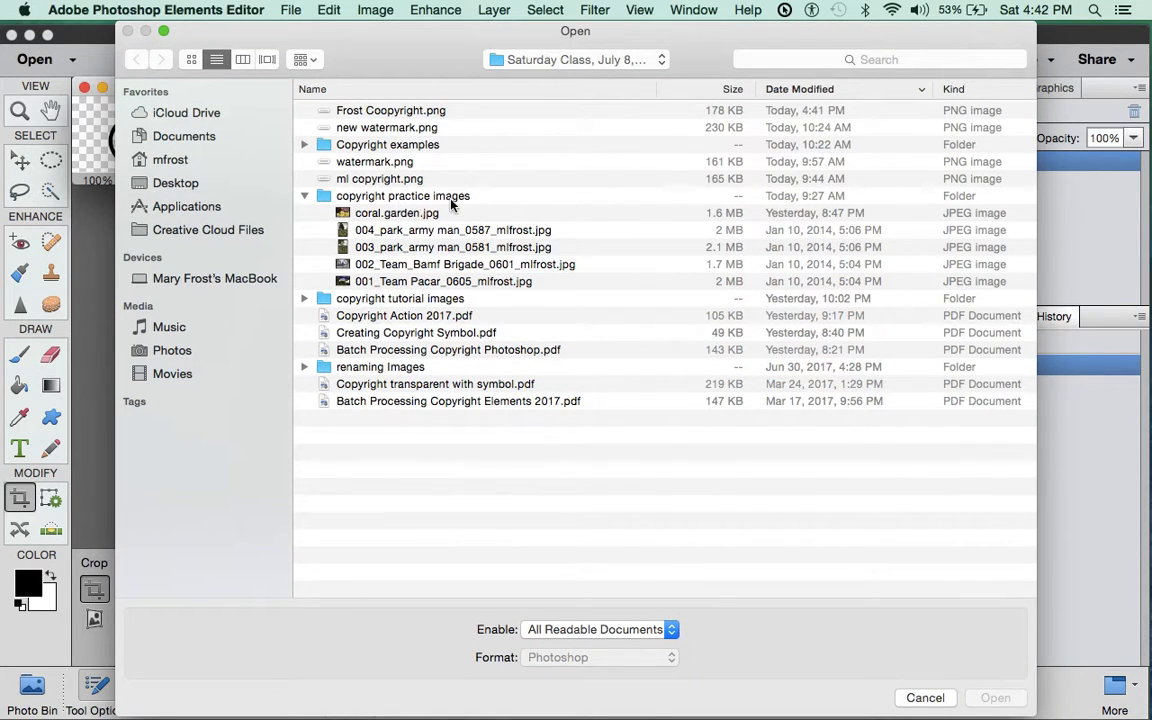
left_click(343, 214)
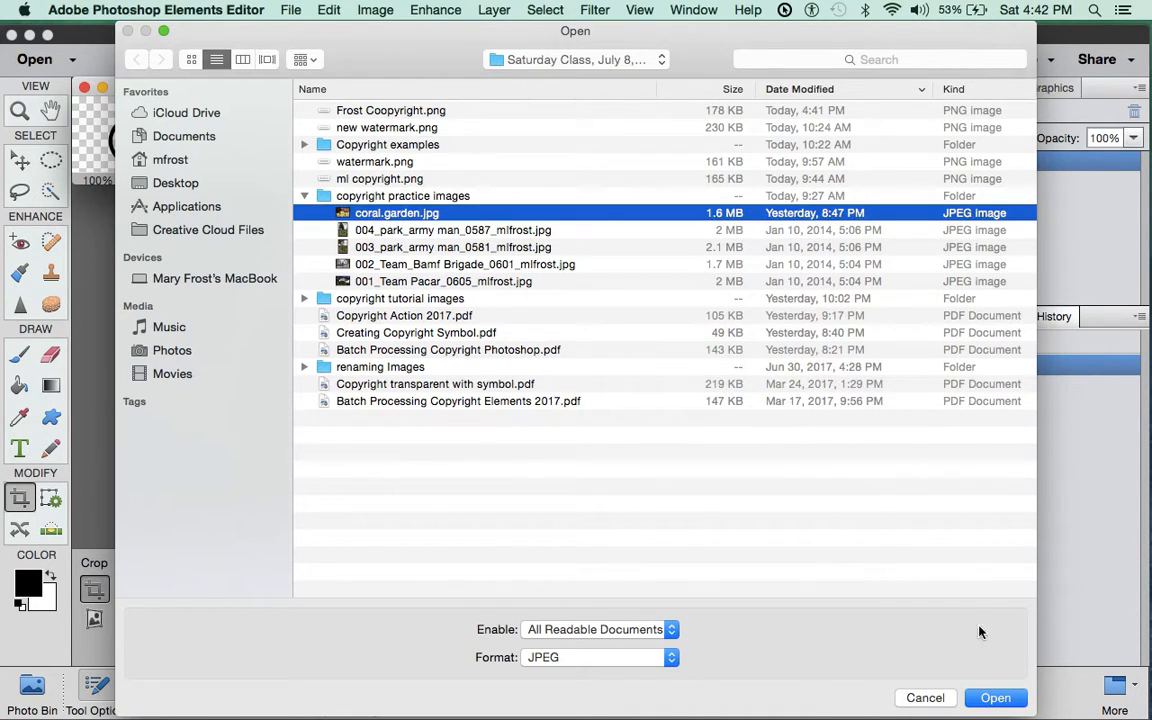
left_click(1003, 698)
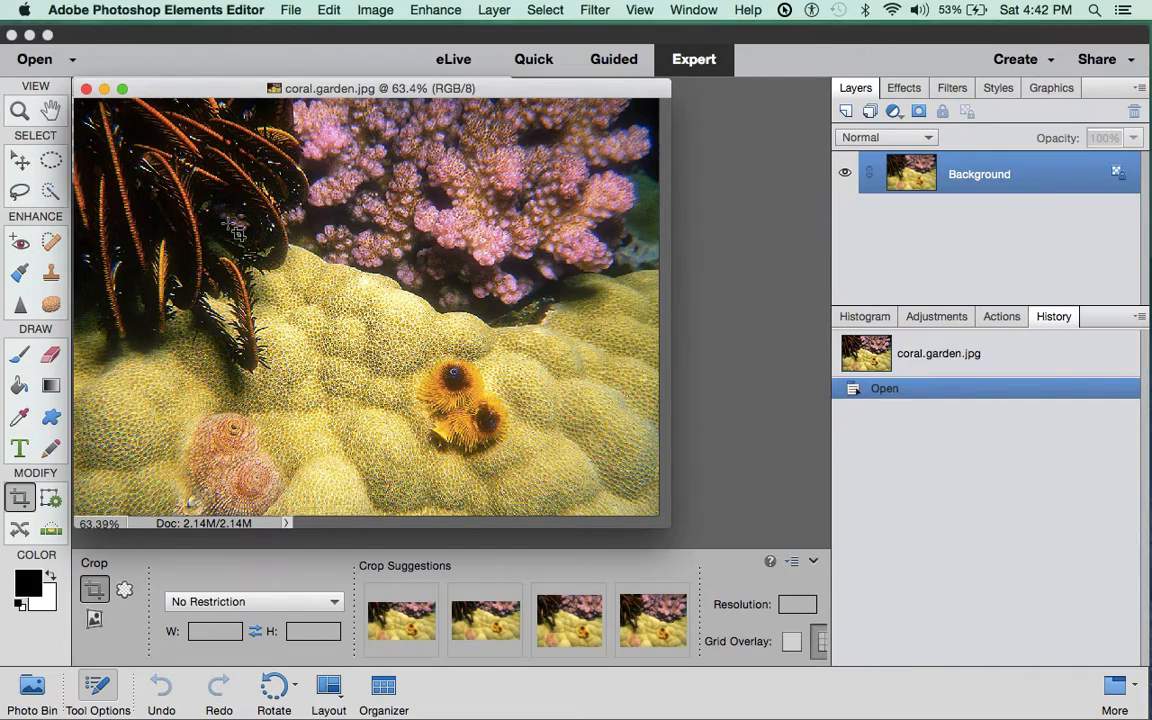
left_click_drag(188, 89, 343, 191)
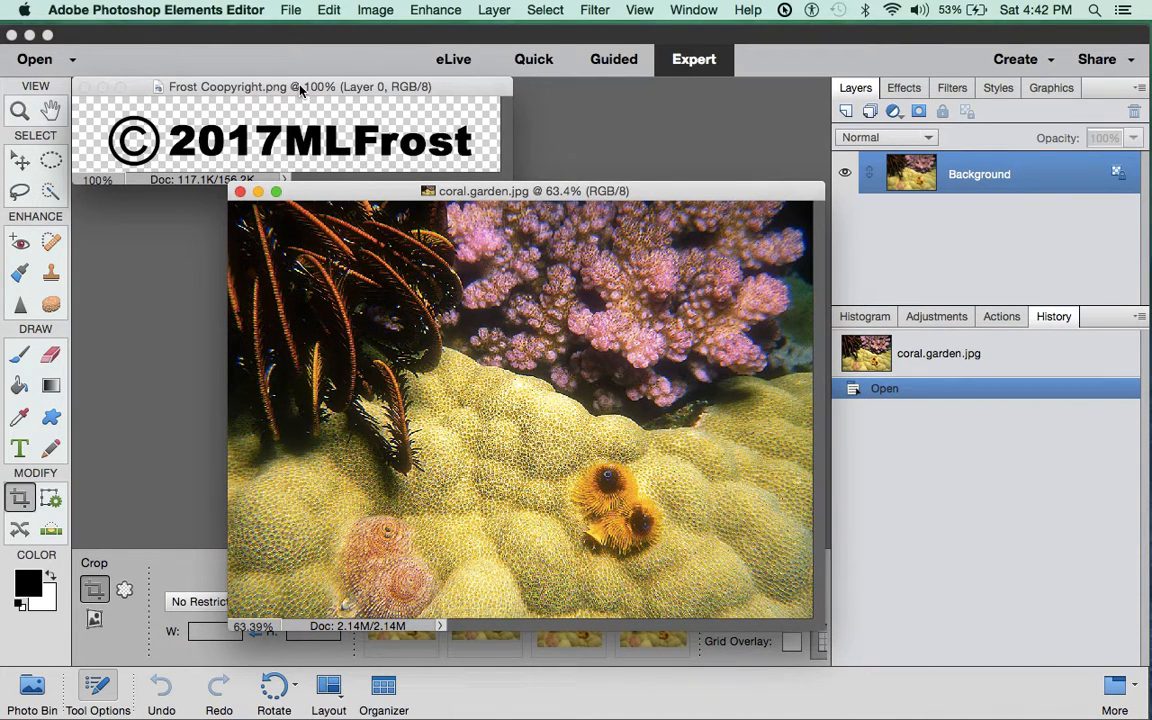
Step: Copy the watermark layer into the coral.garden.jpg photo with the Move tool and position it near the photo's lower-right corner
left_click(20, 160)
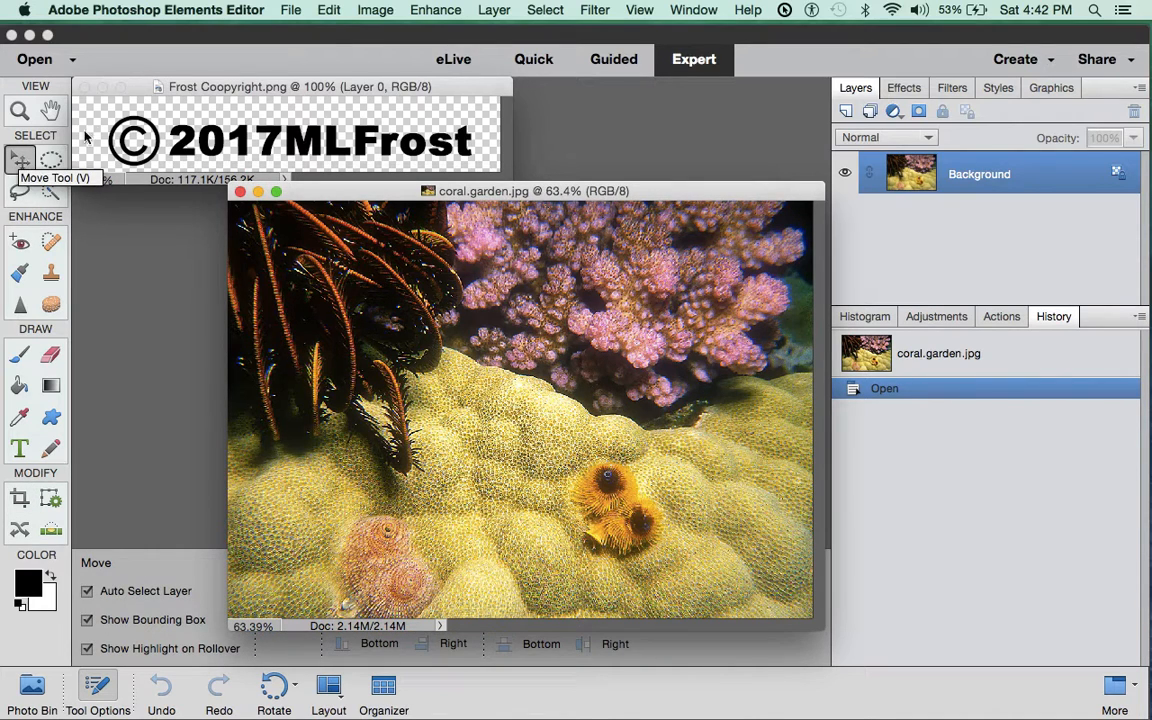
left_click(295, 138)
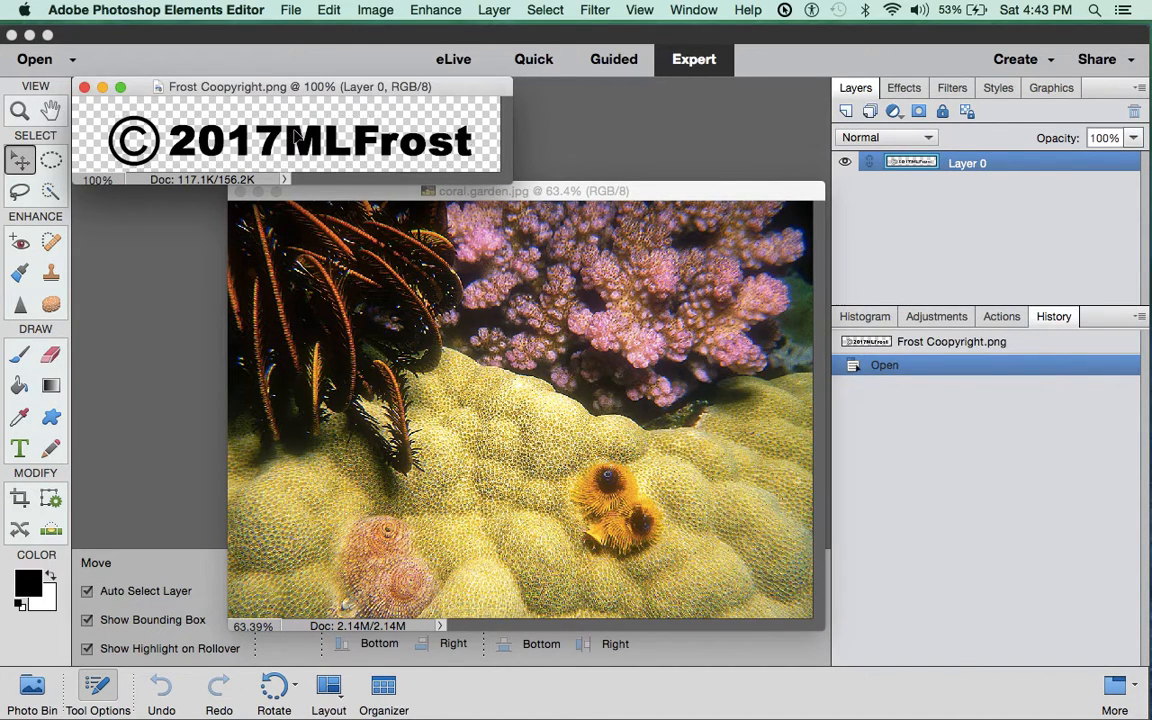
left_click_drag(268, 122, 637, 578)
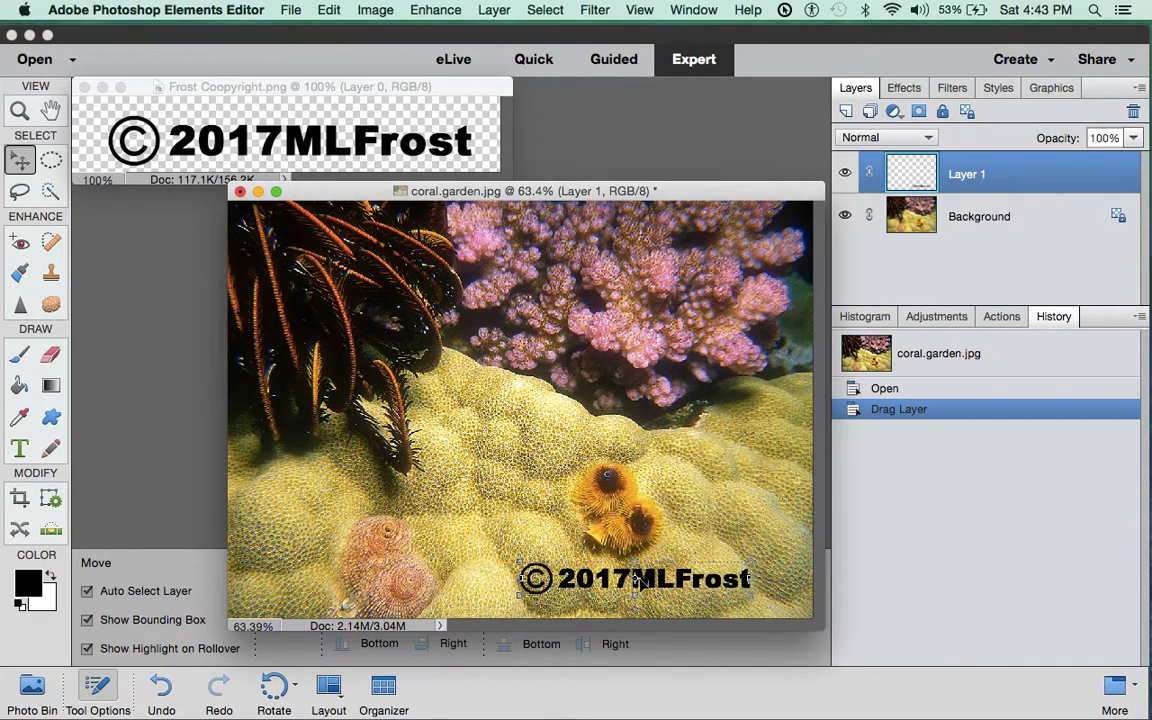
left_click_drag(650, 585, 698, 586)
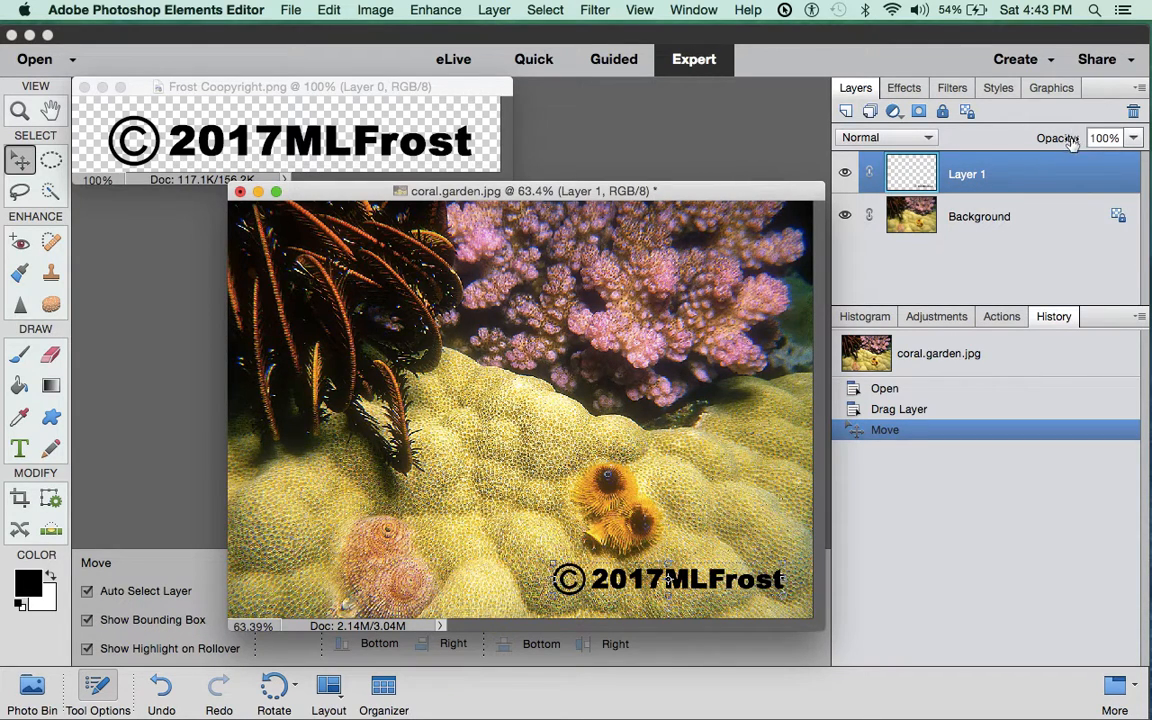
Step: Lower the watermark layer's opacity to 25% and nudge the watermark slightly closer to the photo's right edge
left_click_drag(1071, 140, 1005, 156)
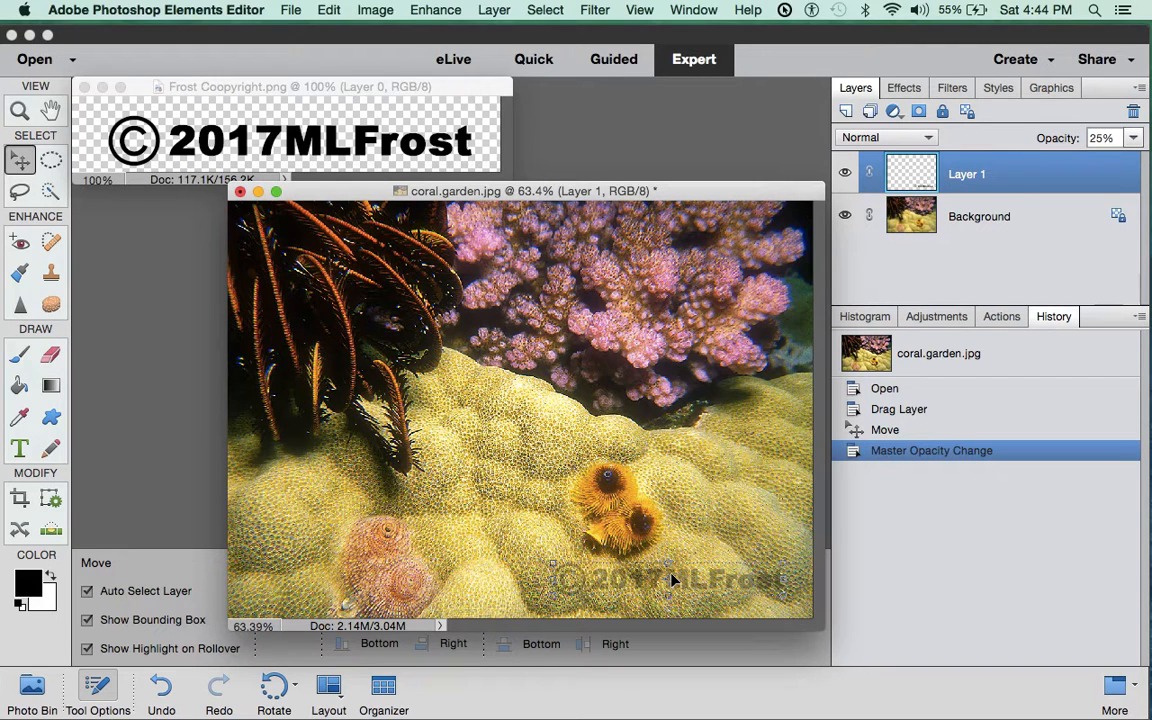
mouse_move(672, 580)
left_mouse_down()
mouse_move(648, 500)
mouse_move(630, 319)
mouse_move(644, 325)
mouse_move(678, 575)
left_mouse_up()
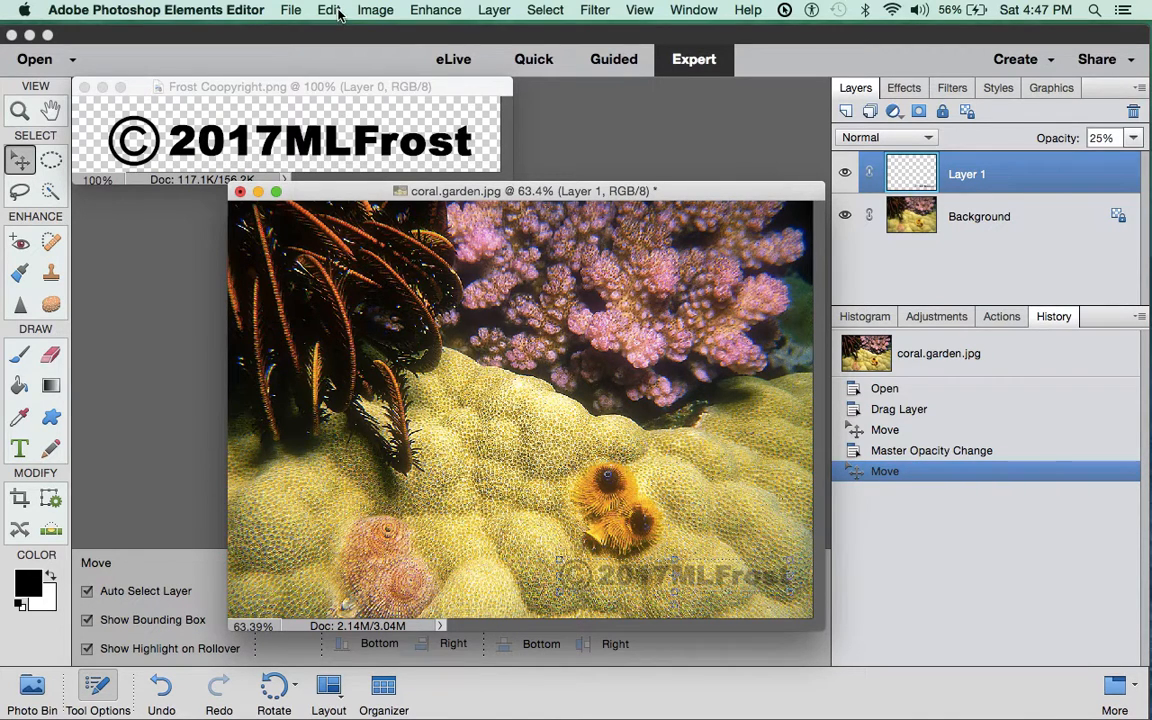
Step: Shrink the watermark layer with Free Transform, scaling it from its upper-left corner inward, and apply the transformation
left_click(377, 11)
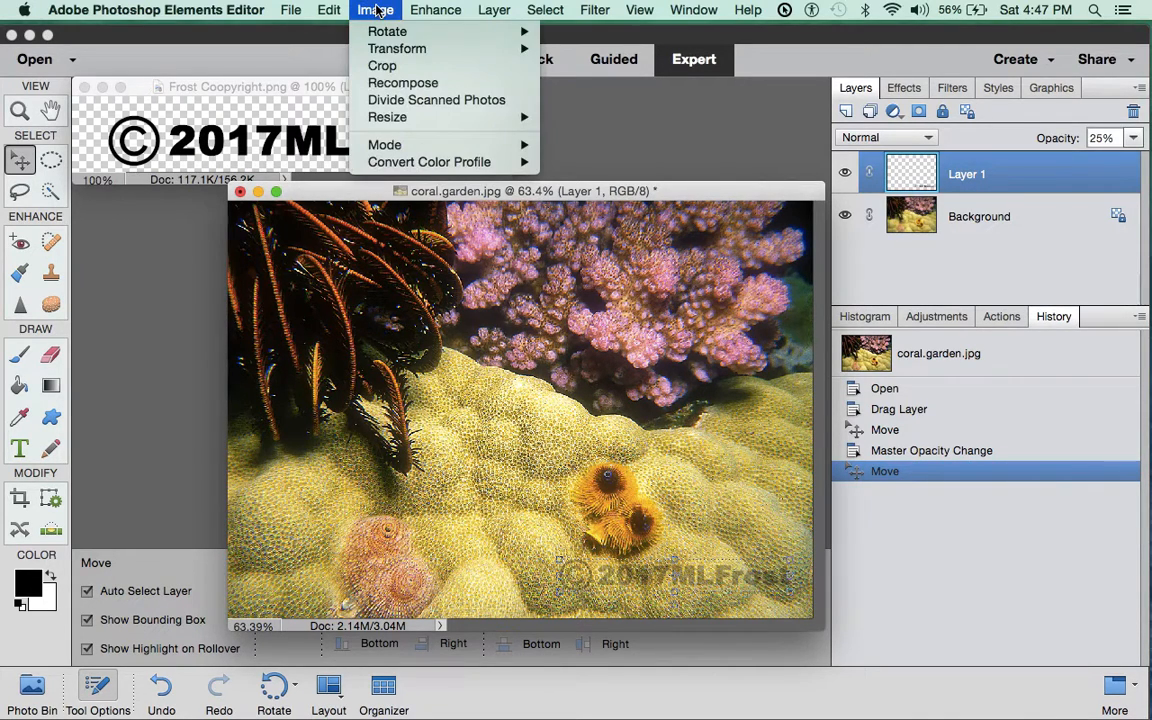
mouse_move(394, 51)
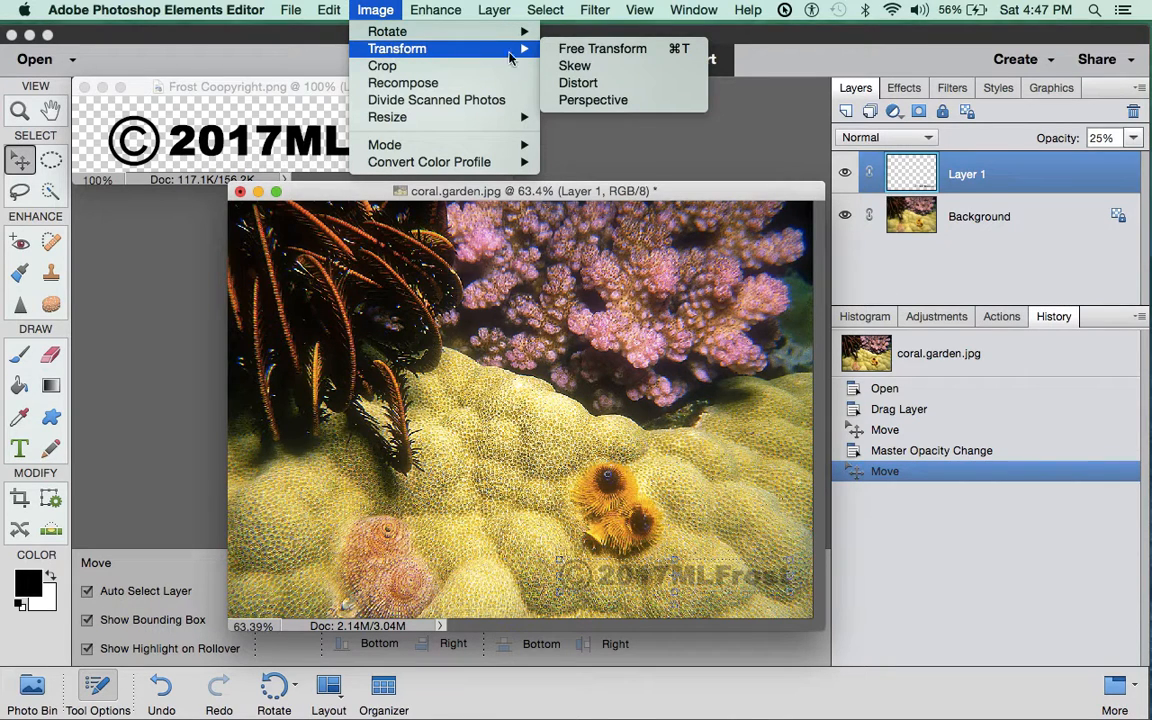
left_click(569, 53)
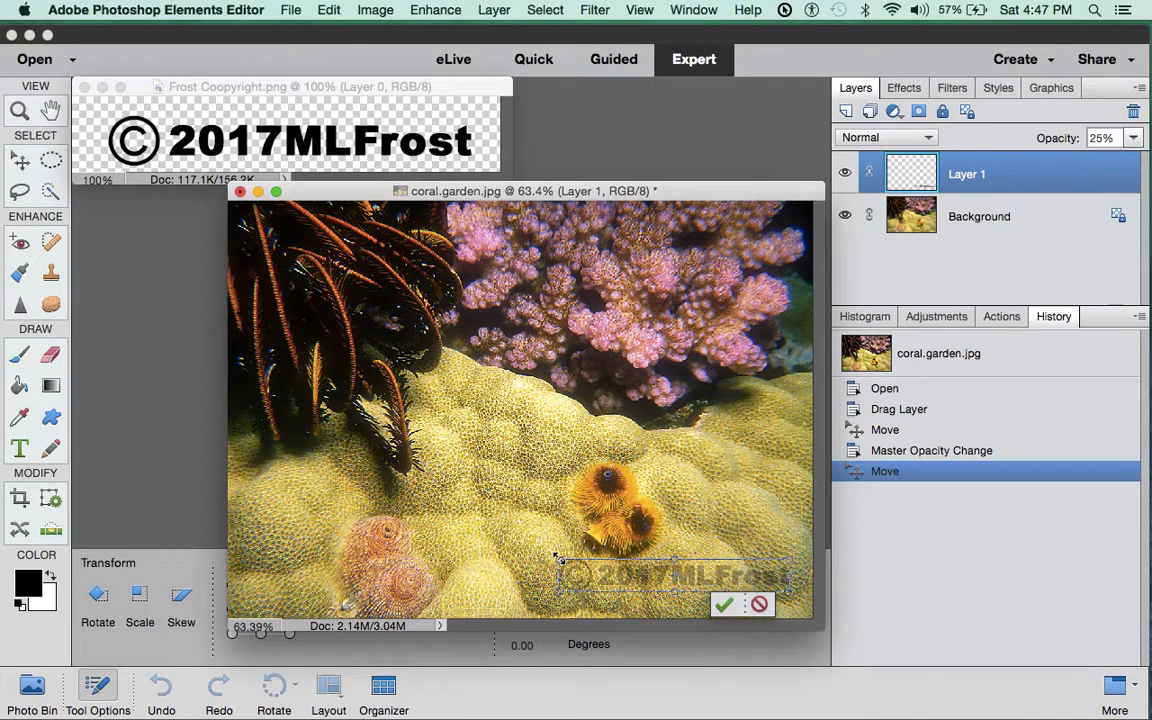
left_click_drag(557, 558, 600, 567)
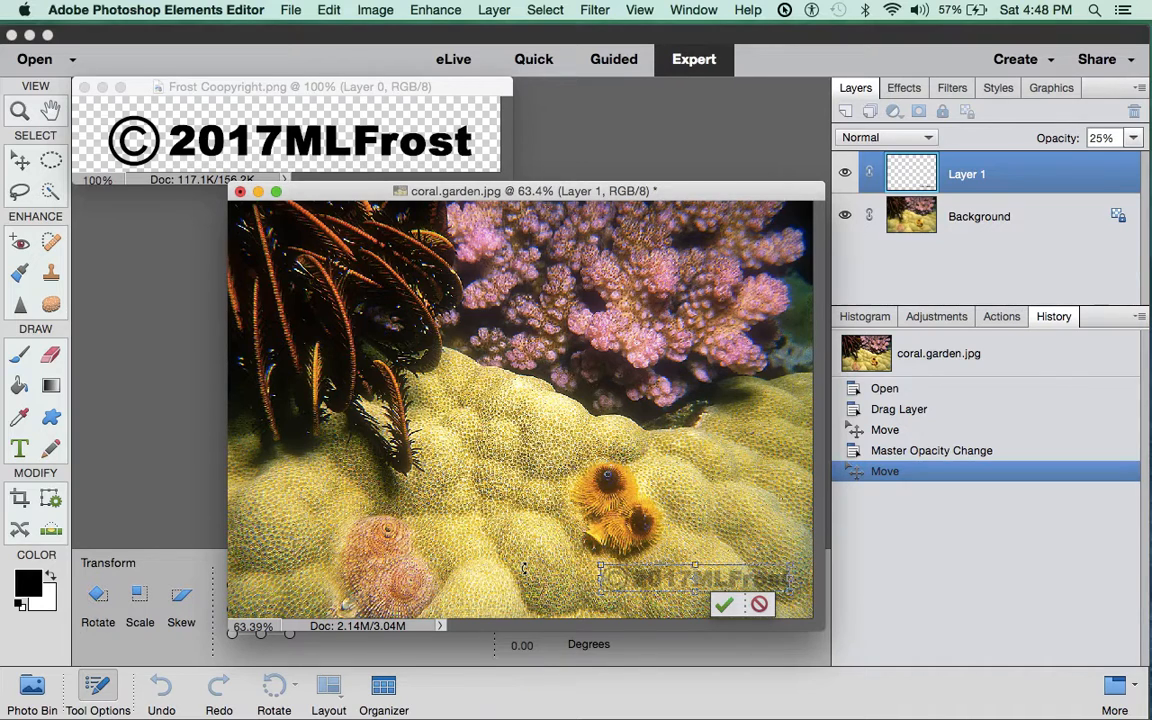
left_click(723, 606)
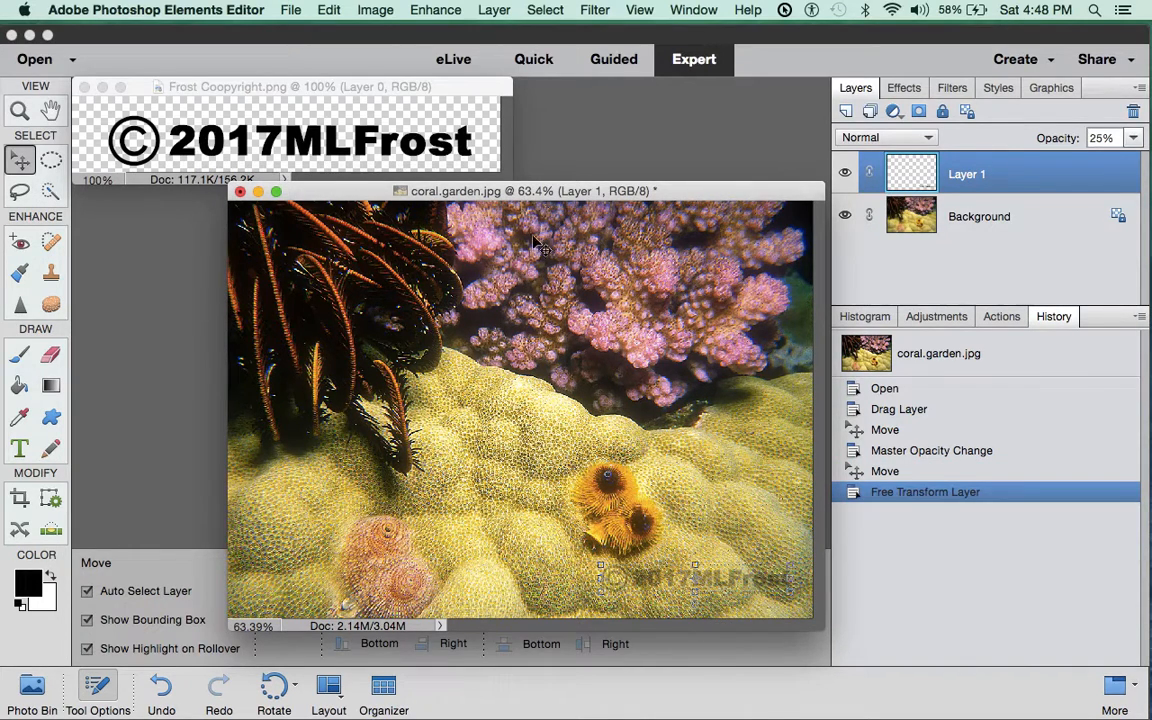